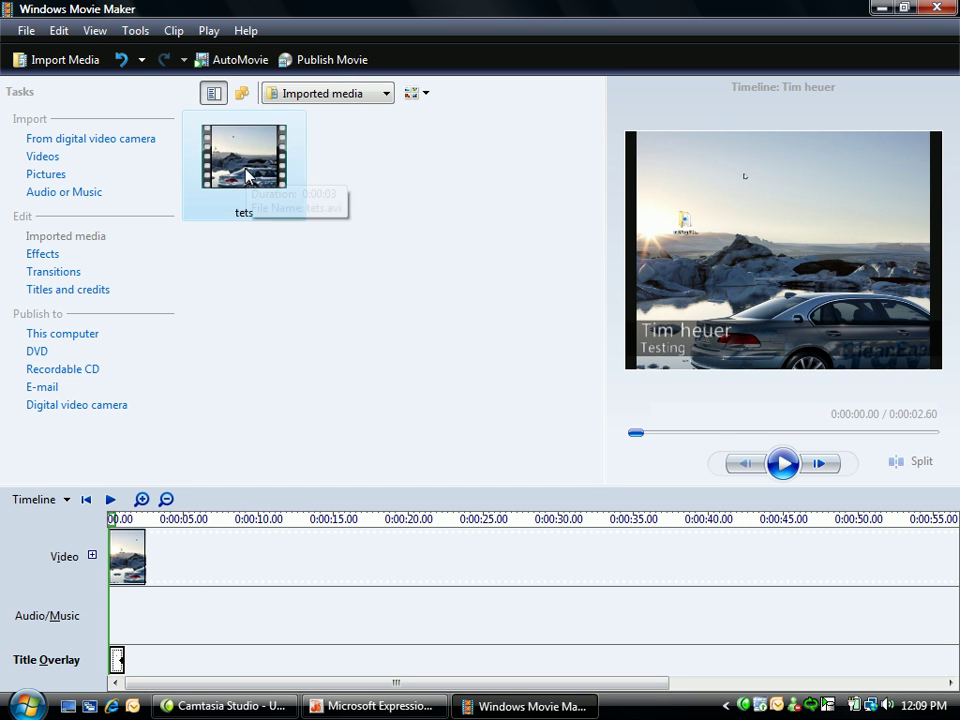
# Step: Cancel the new title in Windows Movie Maker and close the untitled project window
pyautogui.click(84, 292)
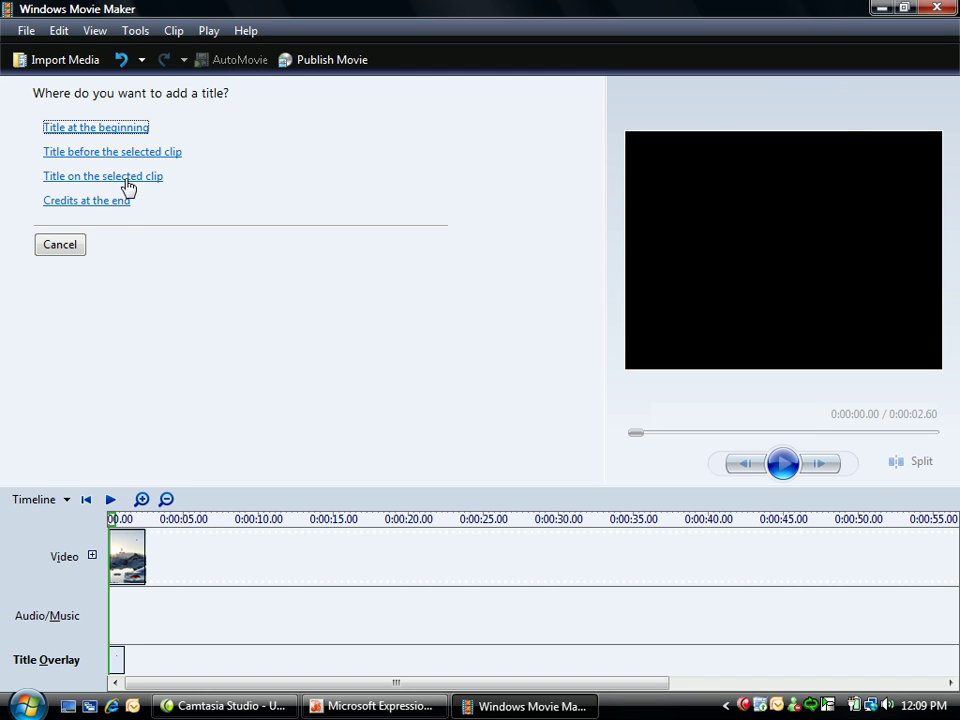
pyautogui.click(60, 245)
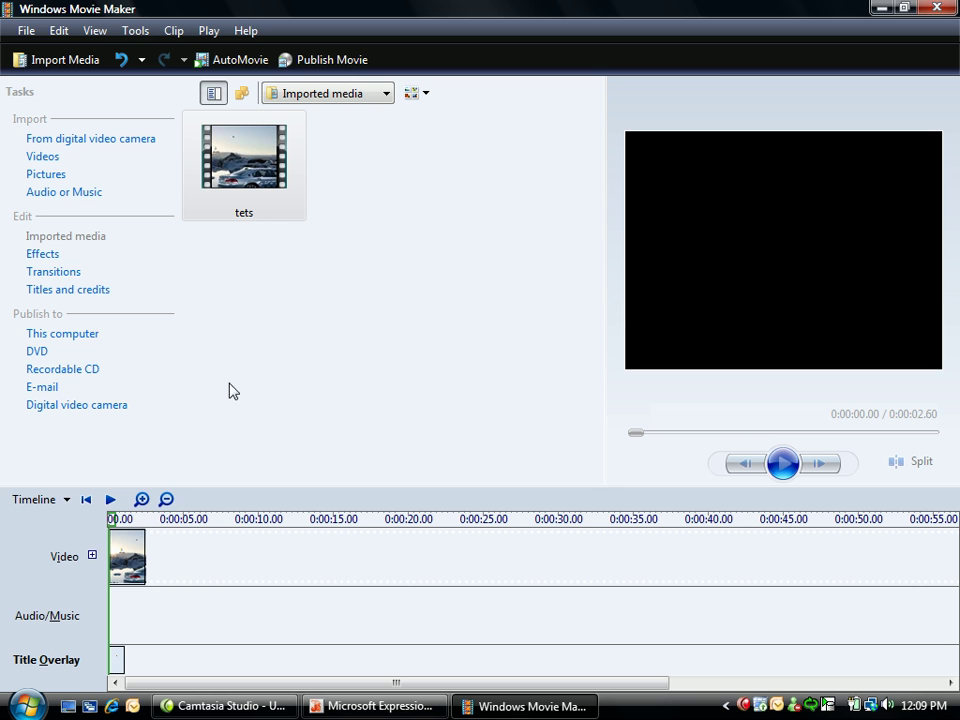
pyautogui.click(937, 7)
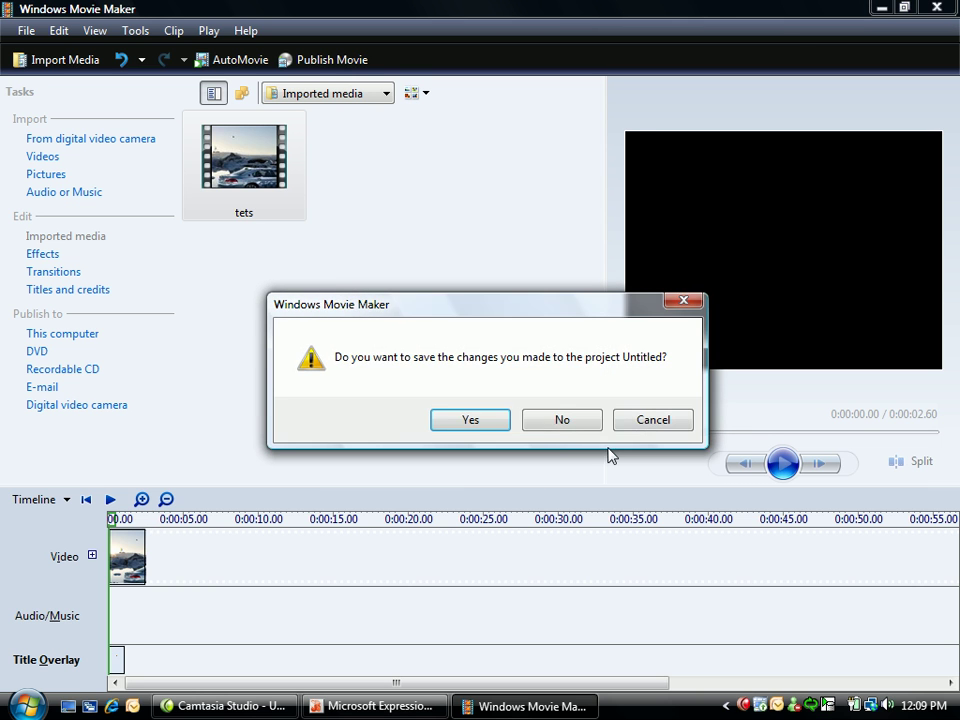
# Step: Discard the unsaved Movie Maker project and switch to Expression Design
pyautogui.click(566, 421)
pyautogui.moveTo(419, 707)
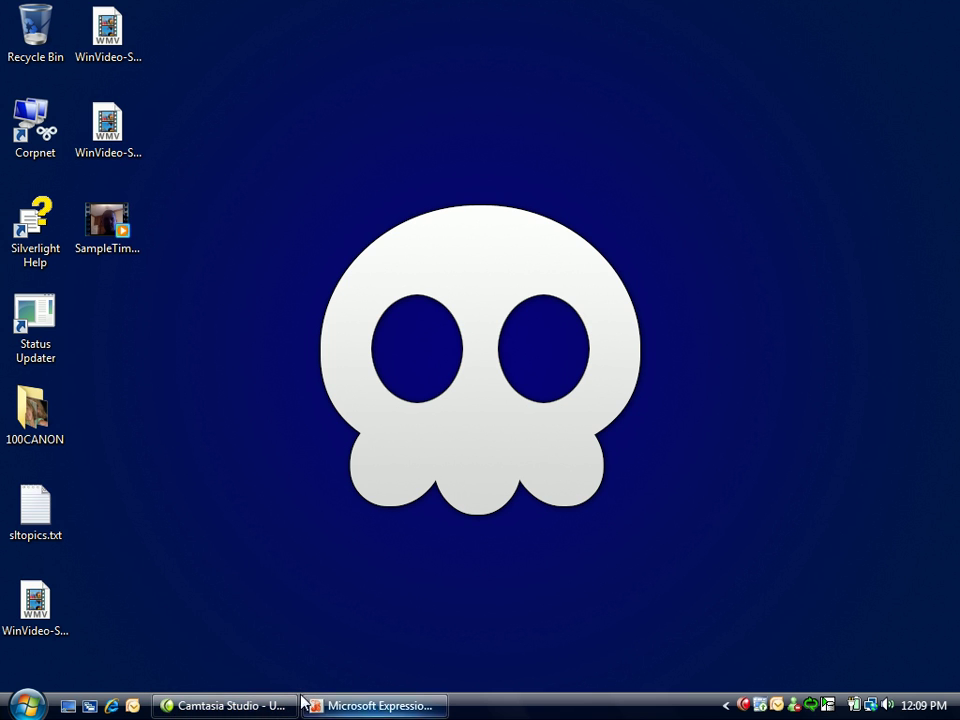
pyautogui.moveTo(375, 706)
pyautogui.moveTo(278, 717)
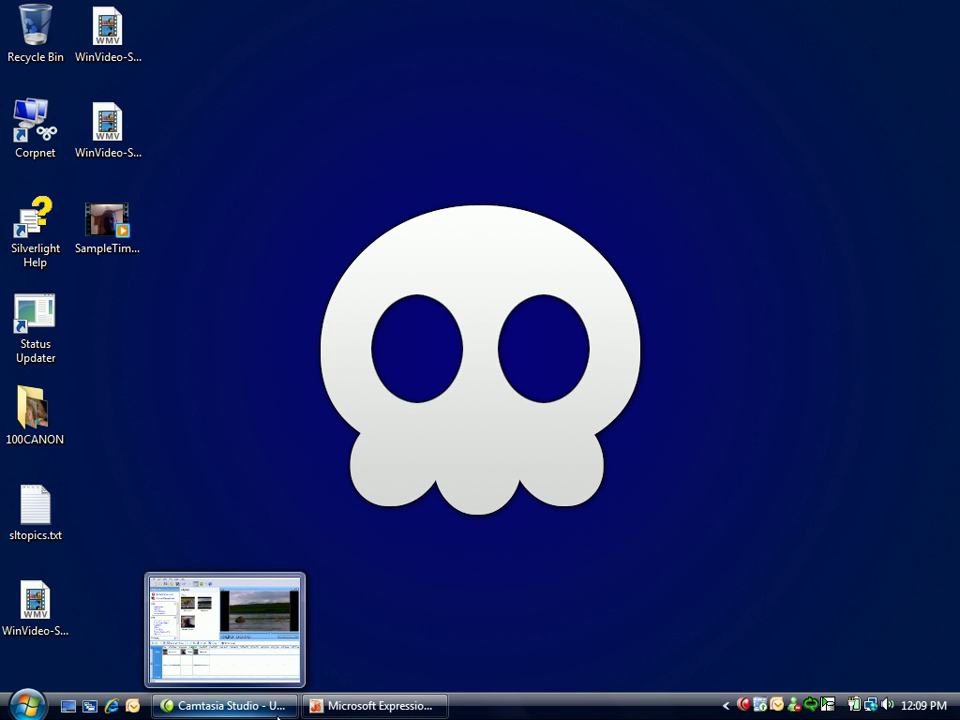
pyautogui.click(343, 707)
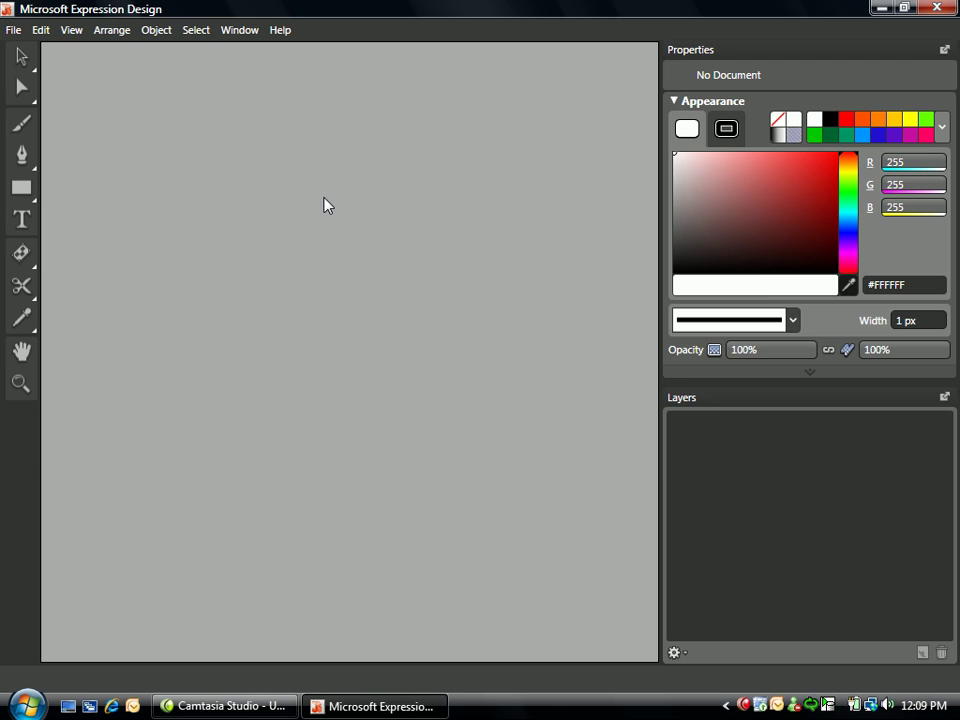
# Step: Create a new blank document with the 1600 × 1200 px preset
pyautogui.click(14, 30)
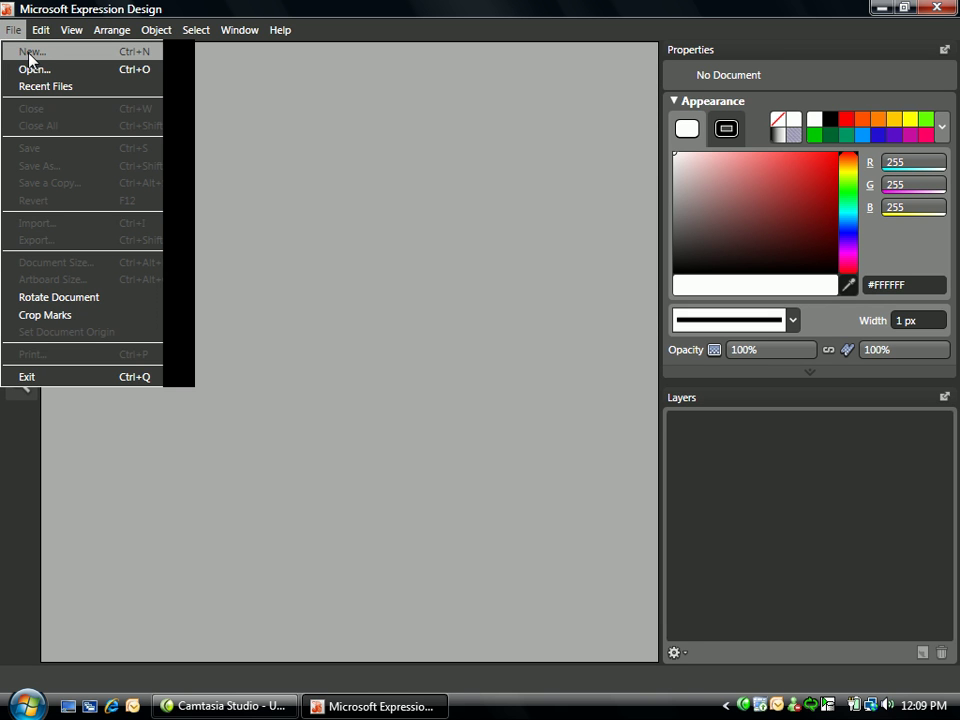
pyautogui.click(29, 55)
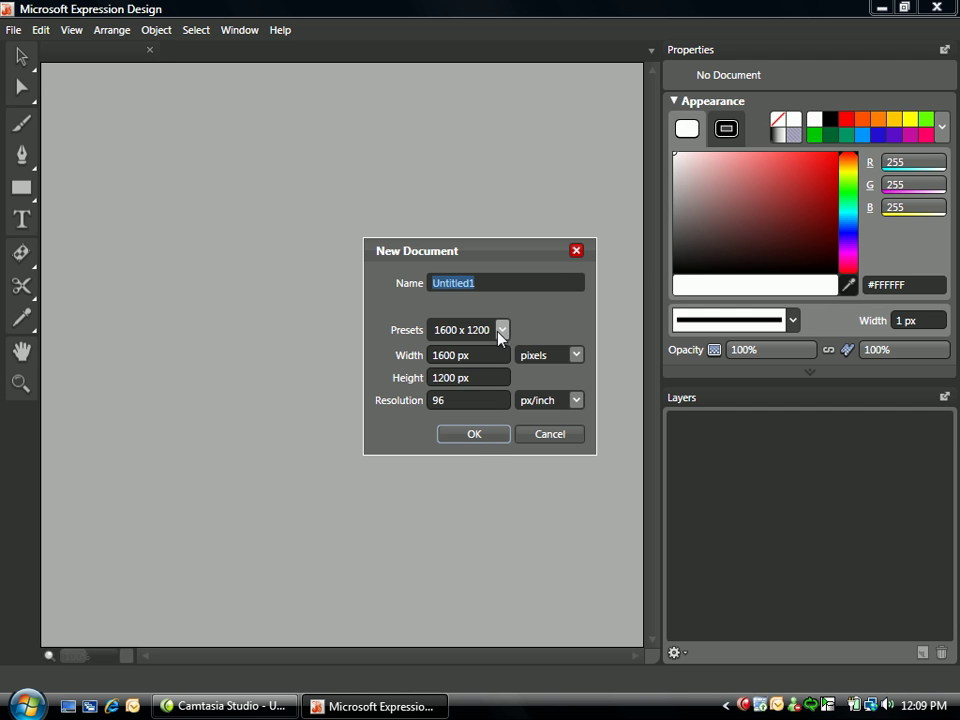
pyautogui.click(477, 438)
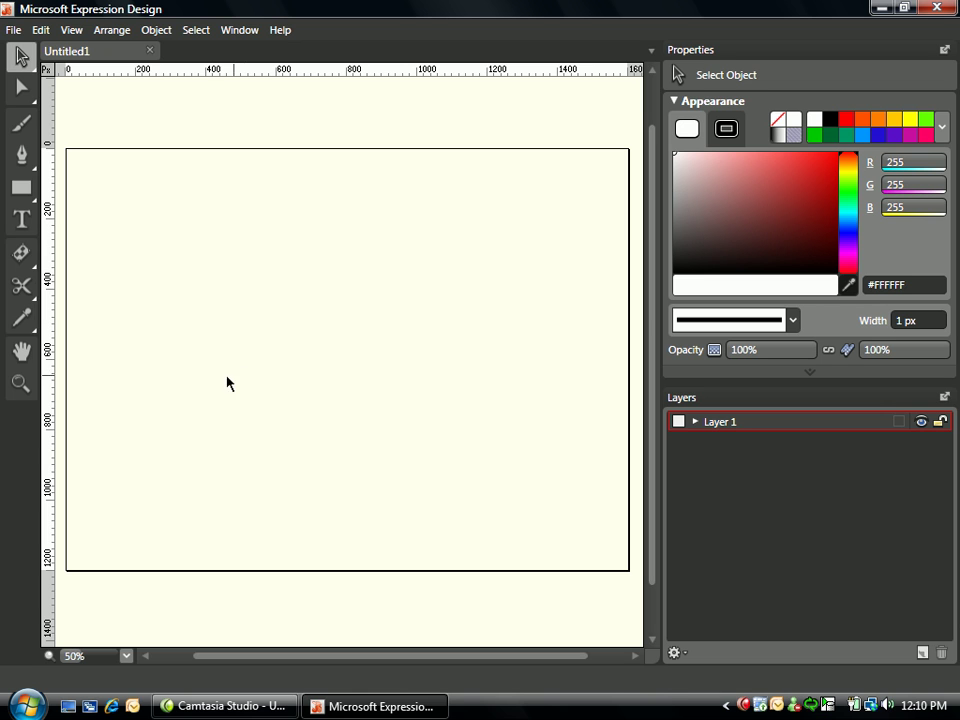
# Step: Draw a 1600 × 320 px rectangle across the page bottom, filled black at 60% opacity
pyautogui.click(21, 187)
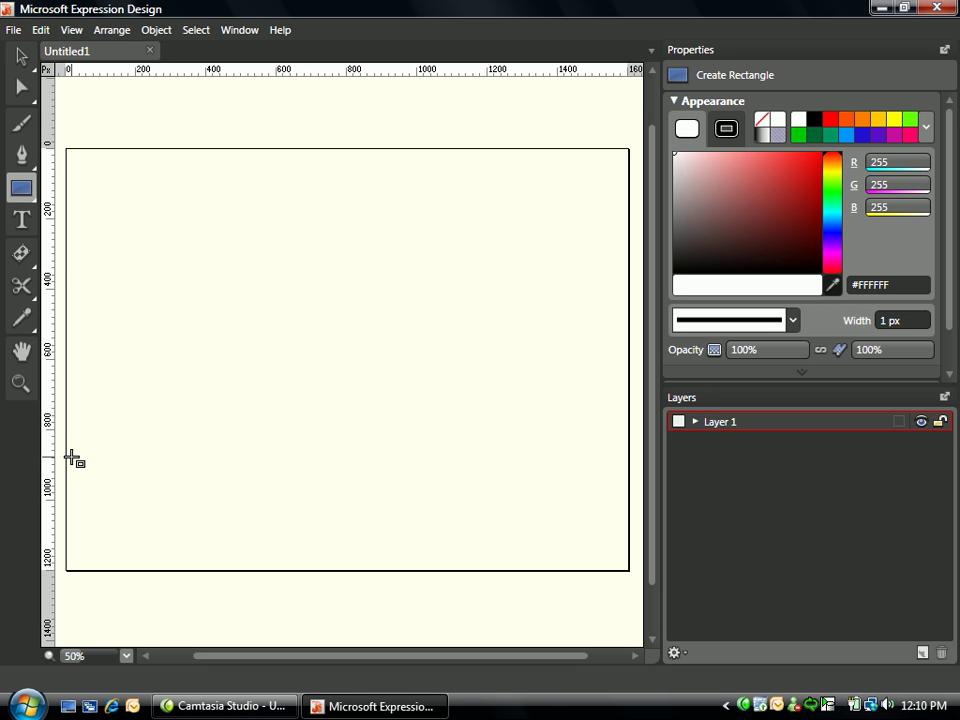
pyautogui.moveTo(72, 457); pyautogui.dragTo(628, 571)
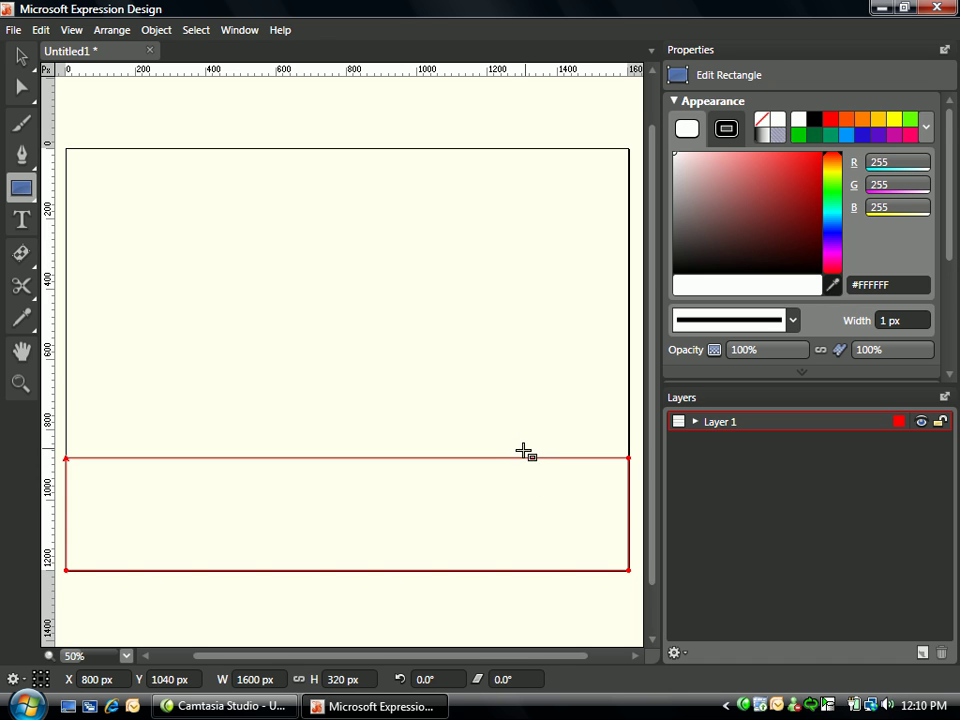
pyautogui.click(814, 119)
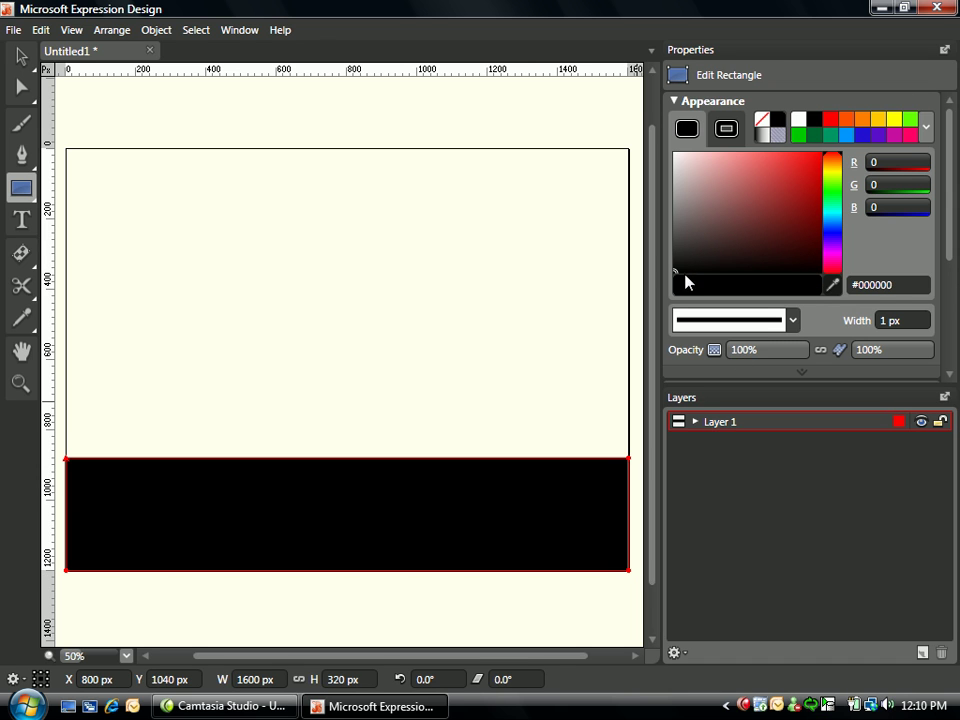
pyautogui.click(766, 350)
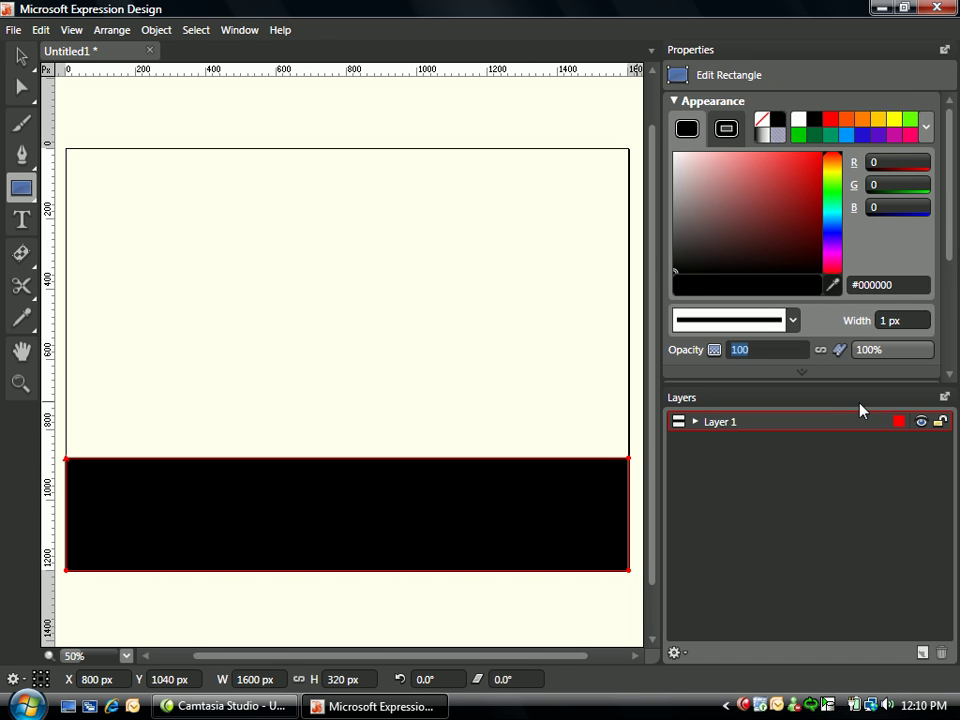
pyautogui.write('60')
pyautogui.press('Return')
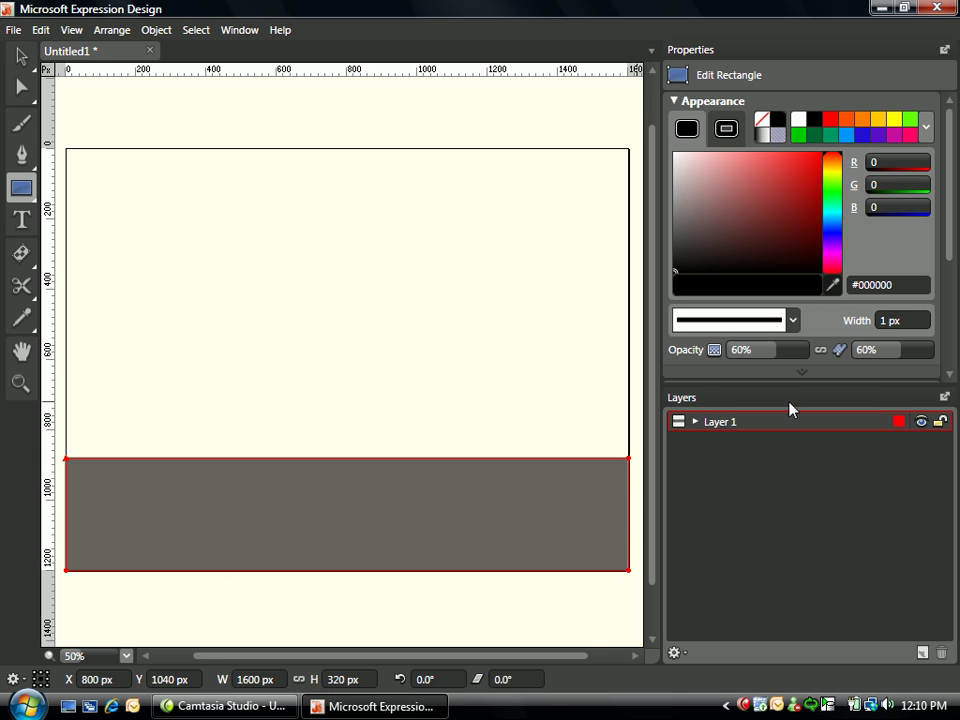
pyautogui.click(366, 285)
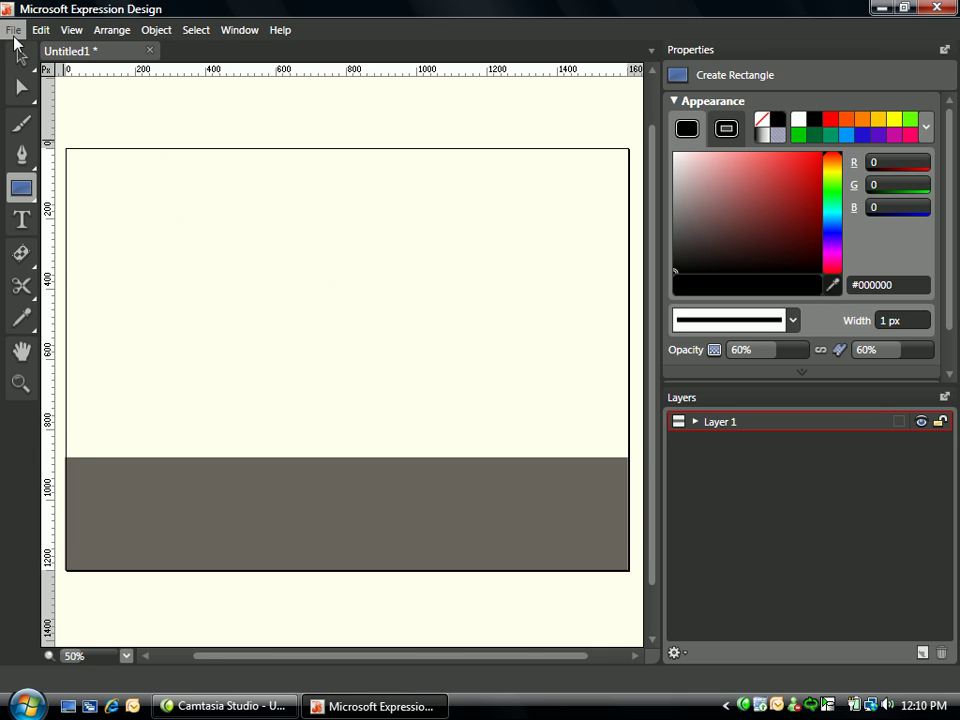
# Step: Export the artwork to the Desktop as the PNG file Untitled1.png
pyautogui.click(16, 30)
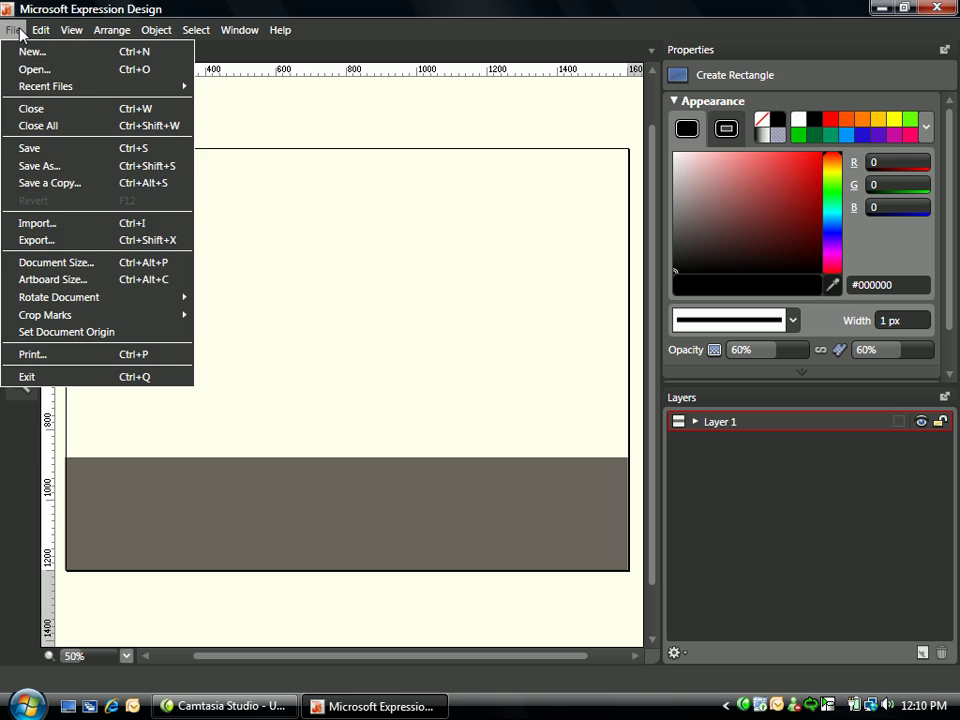
pyautogui.click(50, 241)
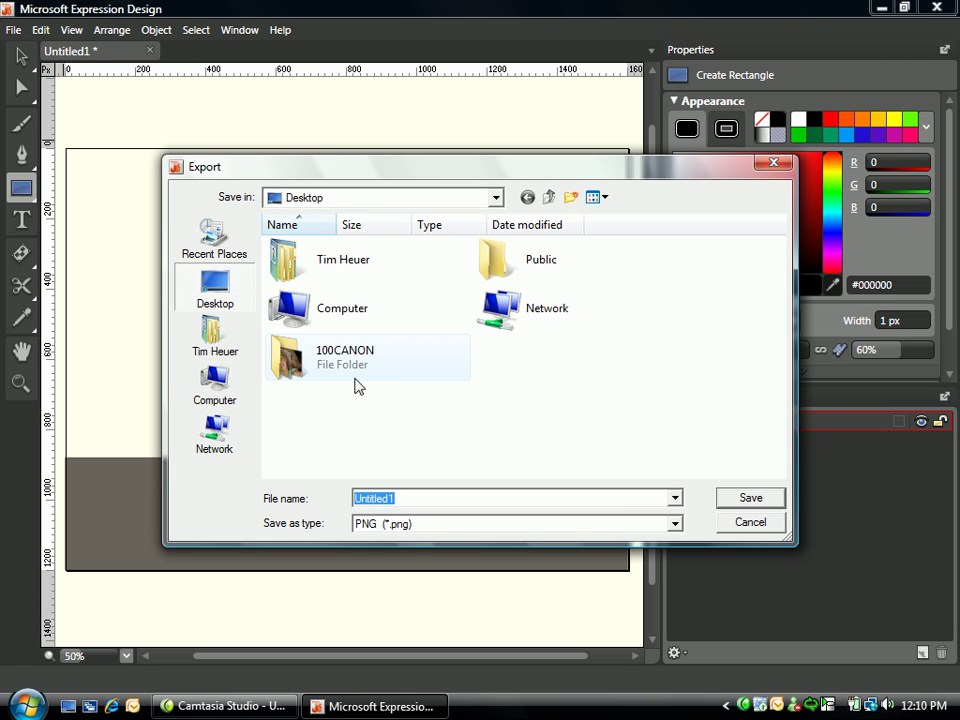
pyautogui.click(751, 497)
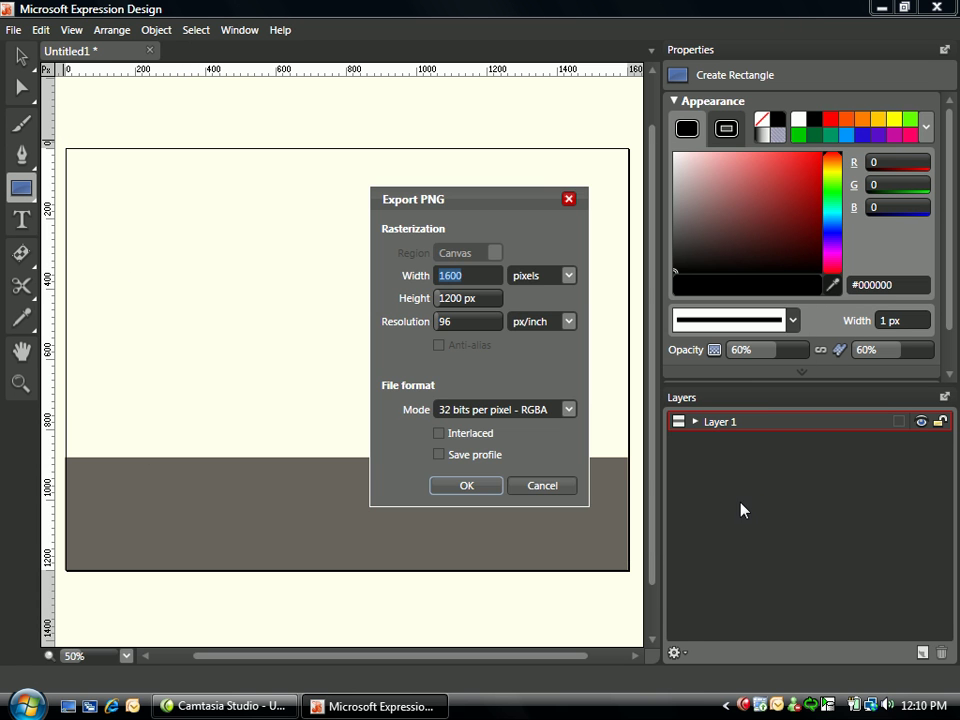
pyautogui.click(465, 486)
pyautogui.click(375, 706)
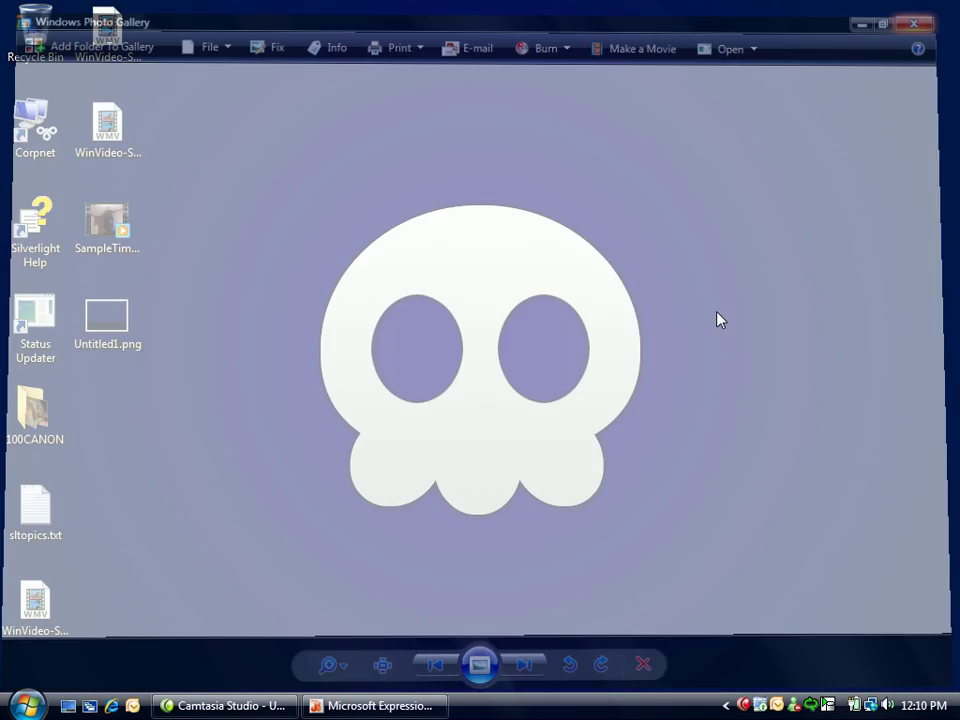
# Step: Bring Camtasia Studio forward and set the playhead to 0:00:14.90 in SampleTim
pyautogui.moveTo(252, 712)
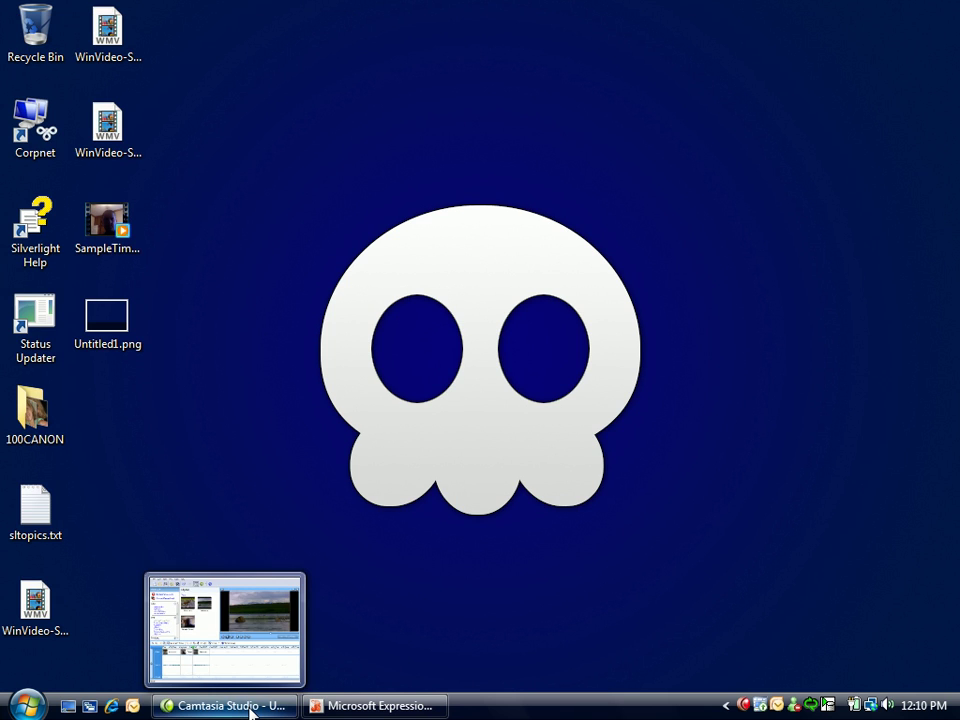
pyautogui.click(252, 708)
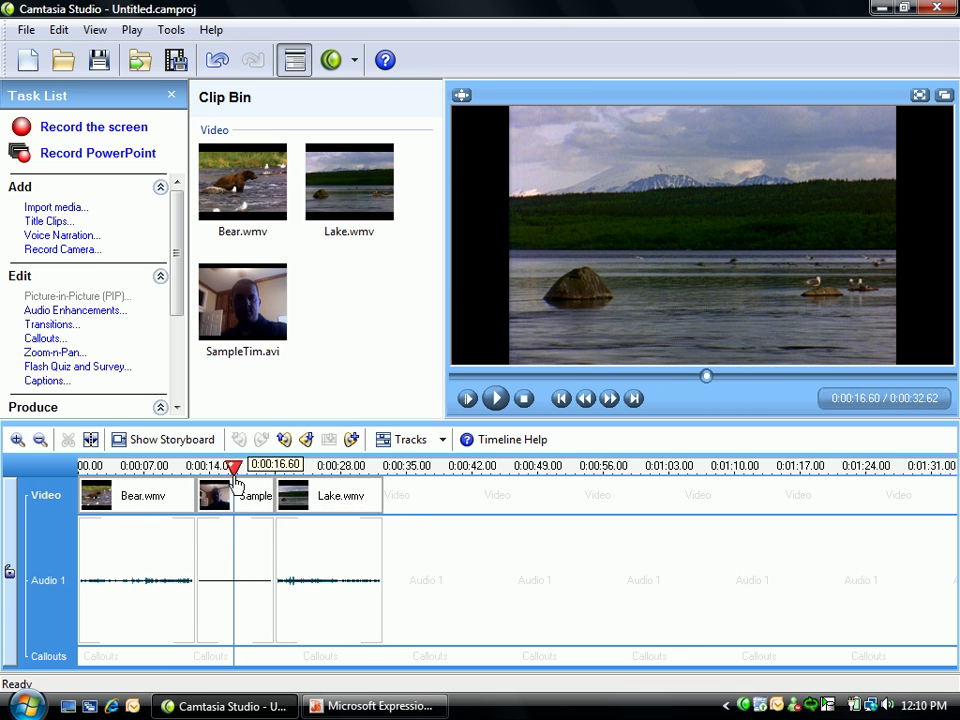
pyautogui.click(235, 467)
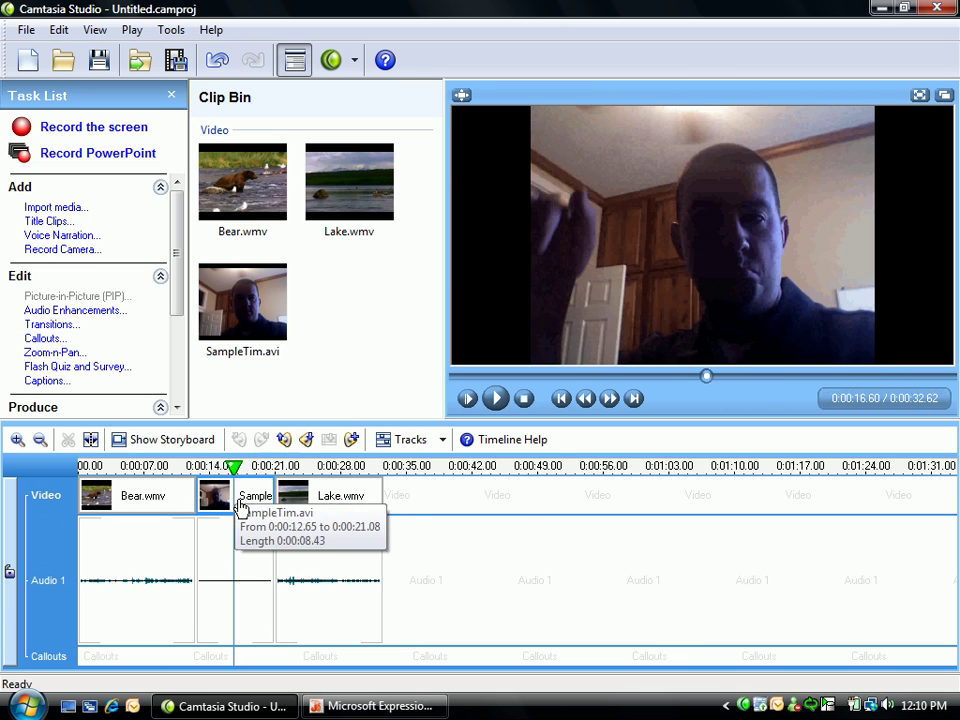
pyautogui.click(218, 467)
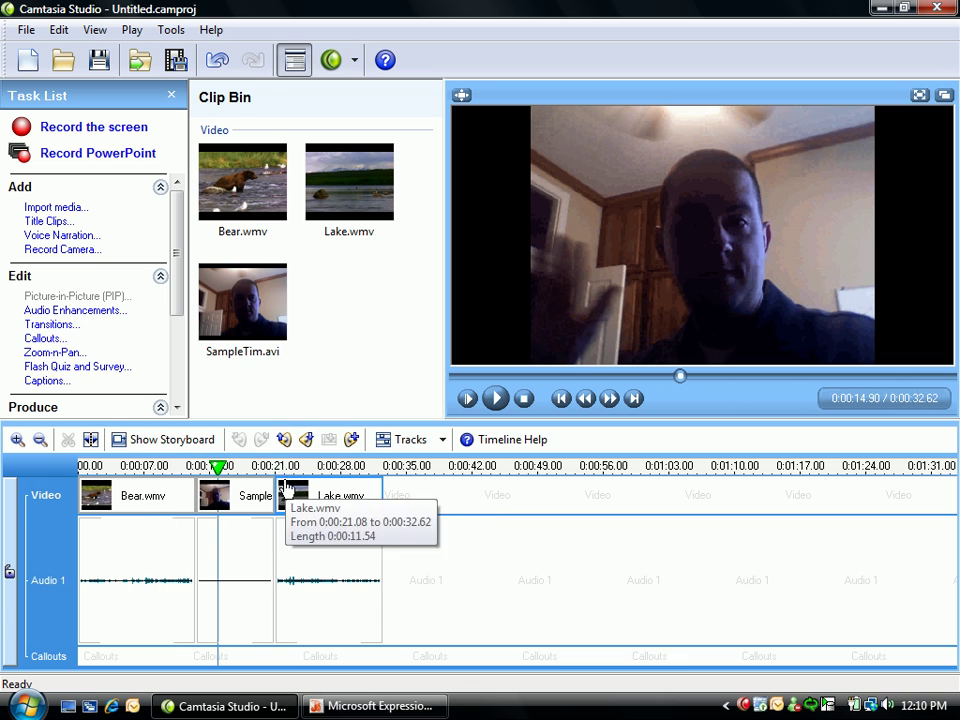
# Step: Add a callout at the playhead and keep Trans-Bottom-1024-60 as its type
pyautogui.click(42, 339)
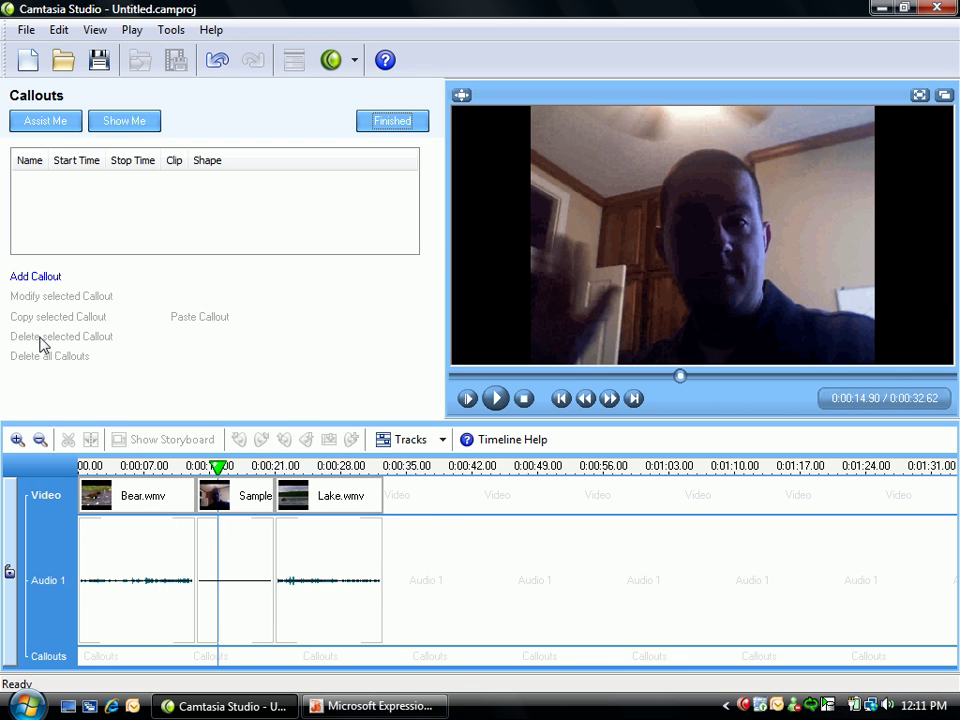
pyautogui.click(40, 276)
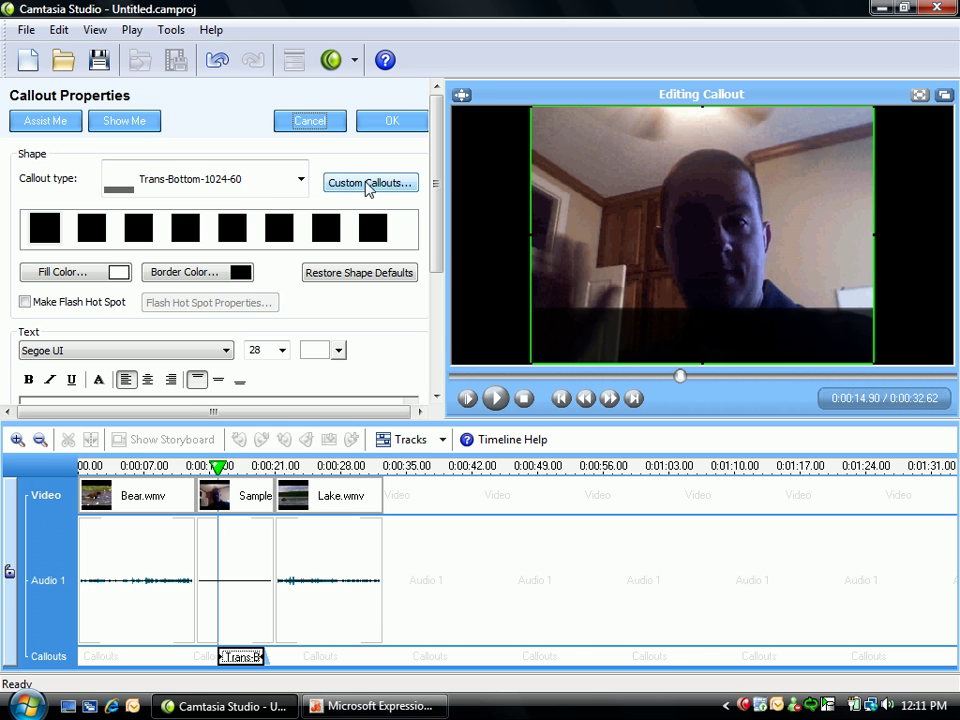
pyautogui.click(300, 180)
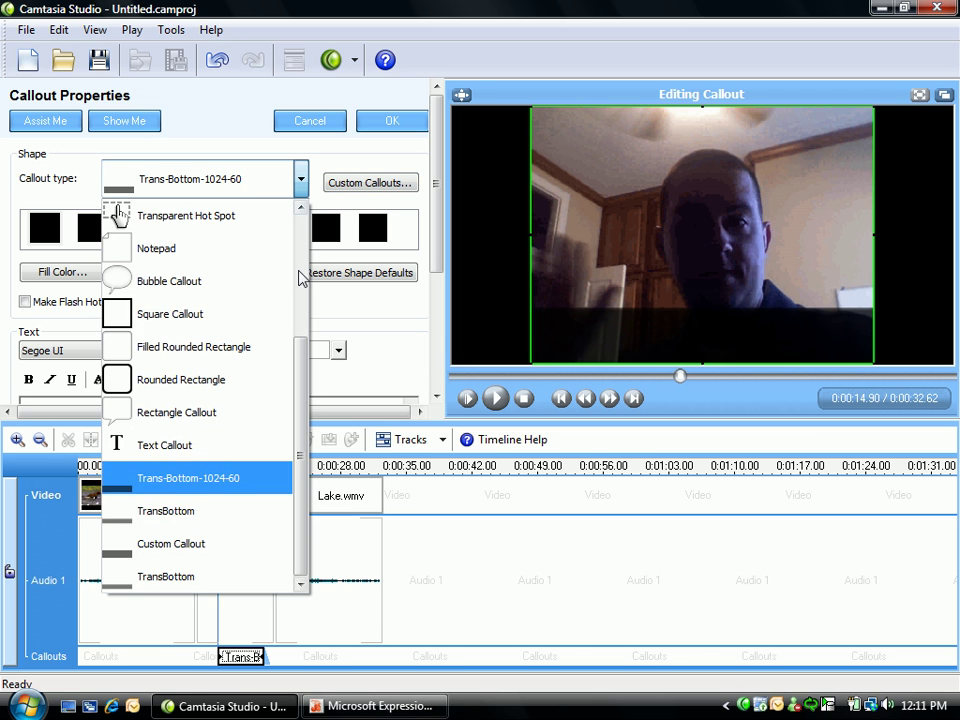
pyautogui.scroll(2, 300, 363)
pyautogui.scroll(-2, 300, 370)
pyautogui.click(383, 188)
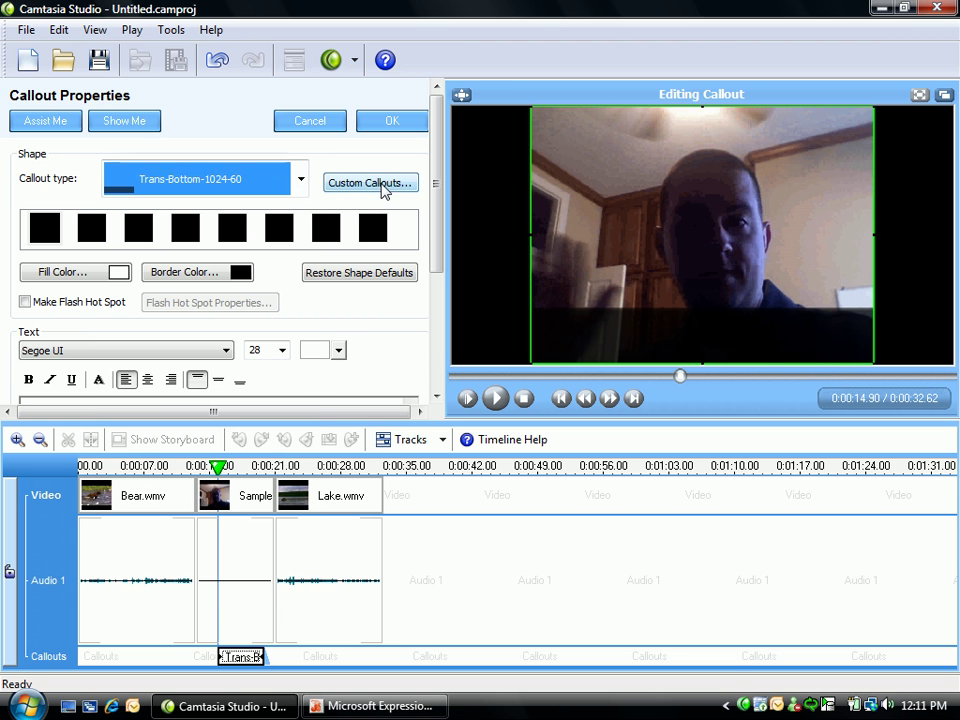
# Step: Create a custom callout from Desktop image Untitled1.png, described as ScreencastDemo
pyautogui.click(393, 186)
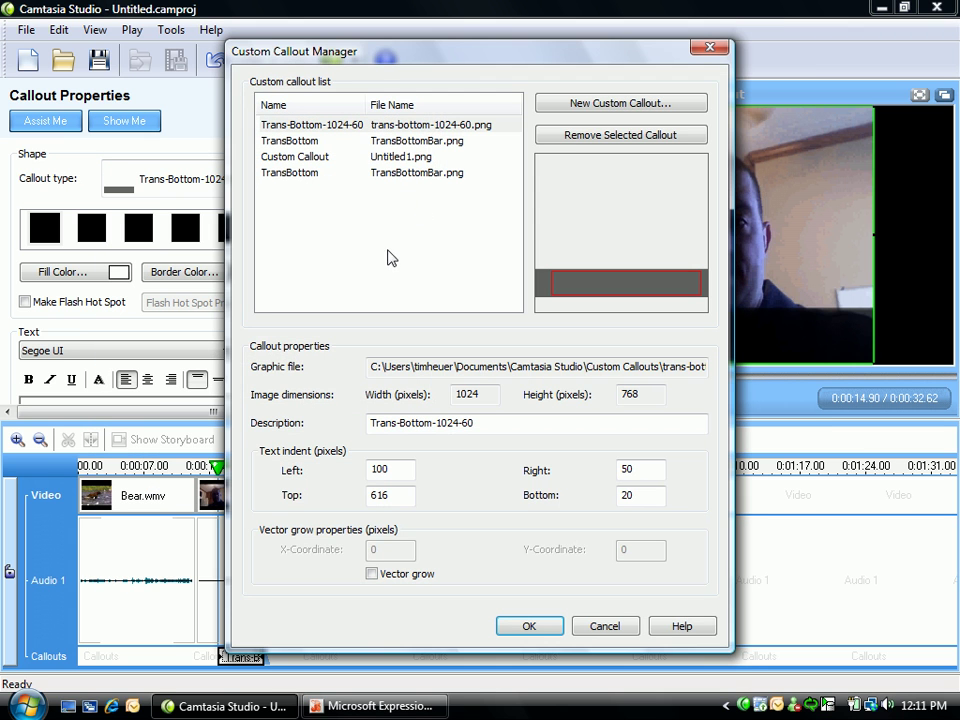
pyautogui.click(616, 104)
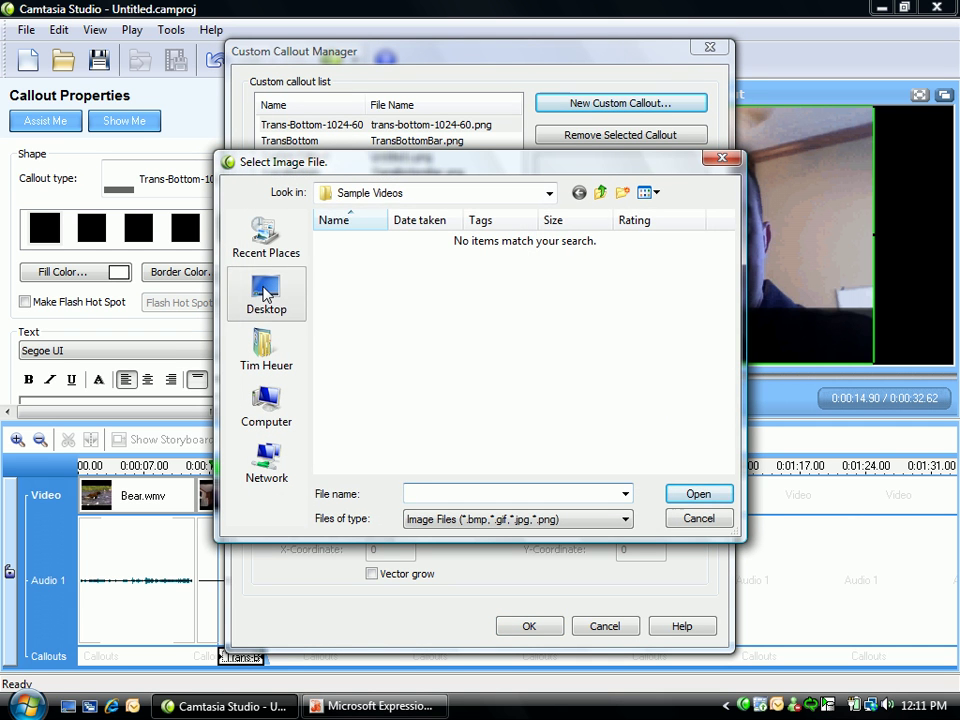
pyautogui.click(264, 292)
pyautogui.doubleClick(588, 364)
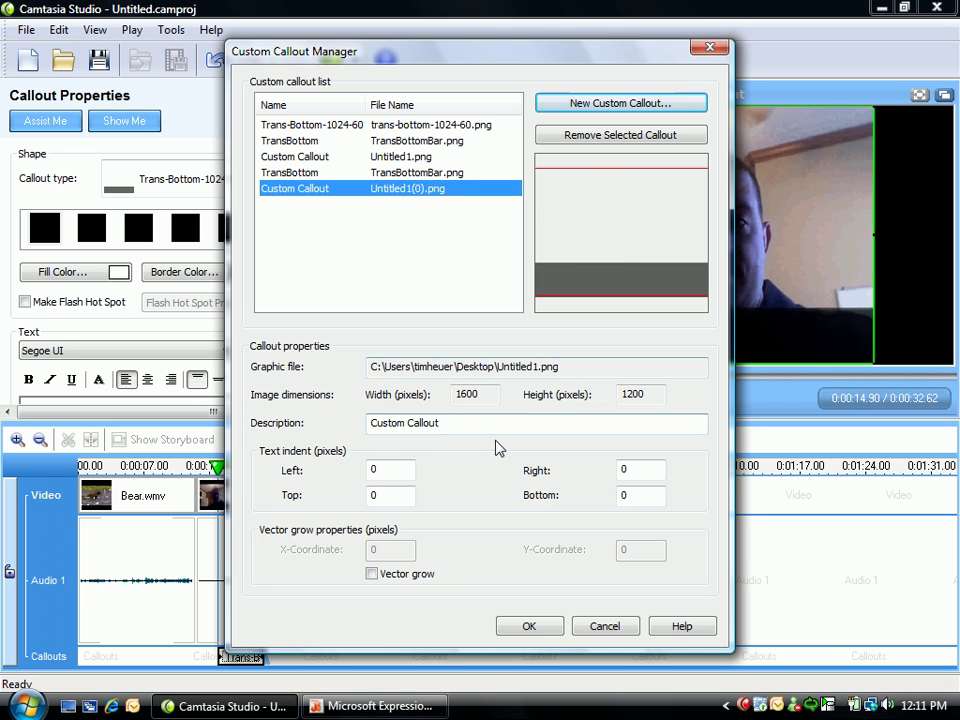
pyautogui.moveTo(436, 423); pyautogui.dragTo(310, 427)
pyautogui.write('ScreencastDemo')
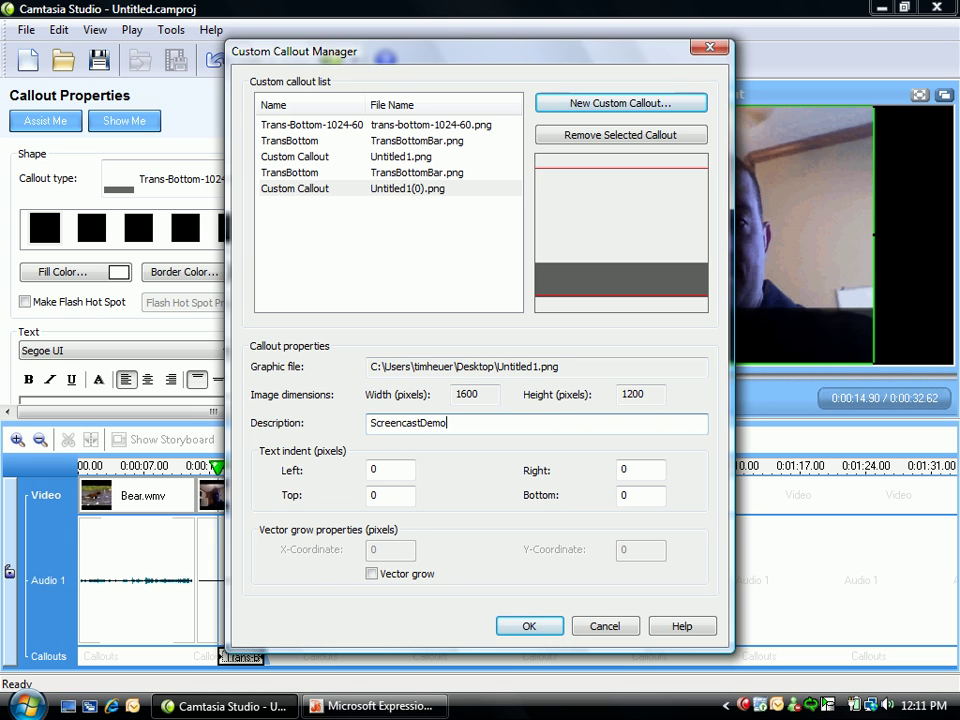
# Step: Set the custom callout's text indents to left 100, top 910, bottom 40 and save it
pyautogui.click(401, 473)
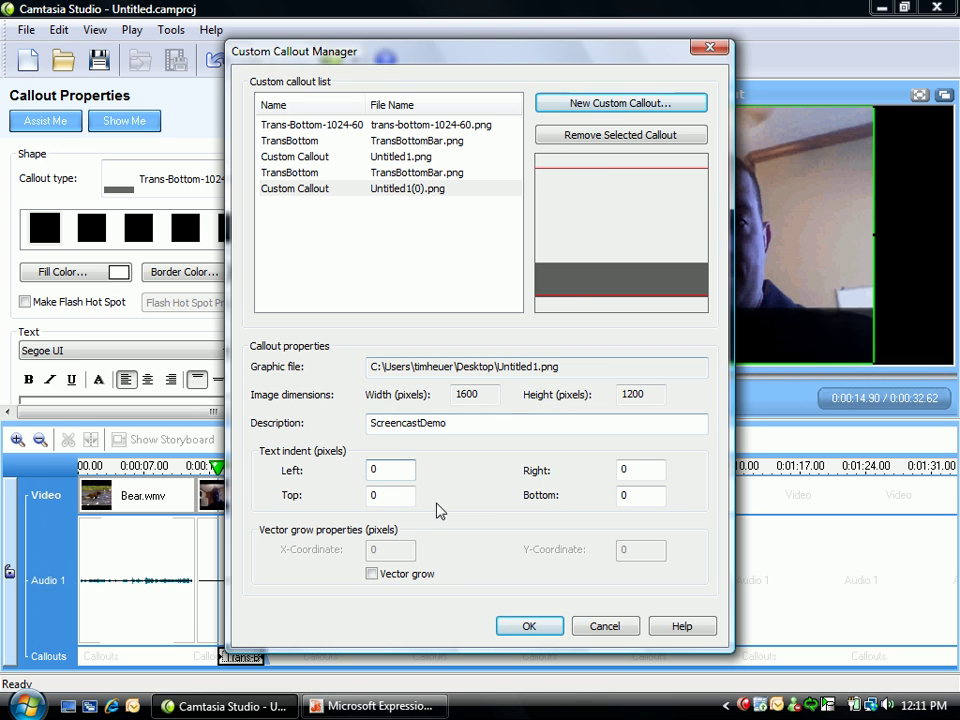
pyautogui.doubleClick(400, 468)
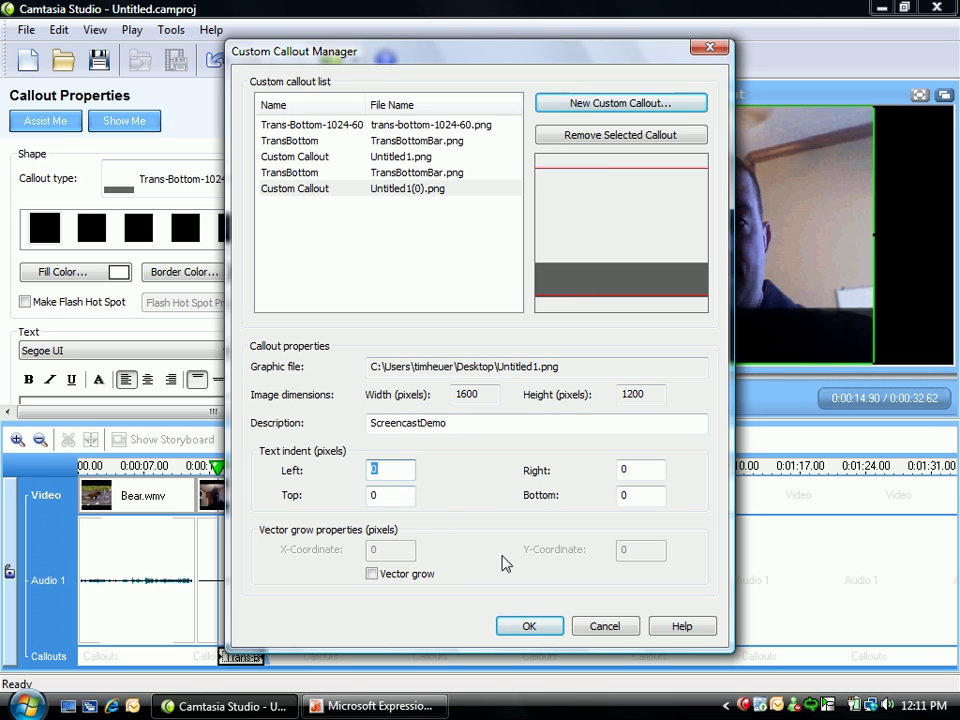
pyautogui.press('Tab')
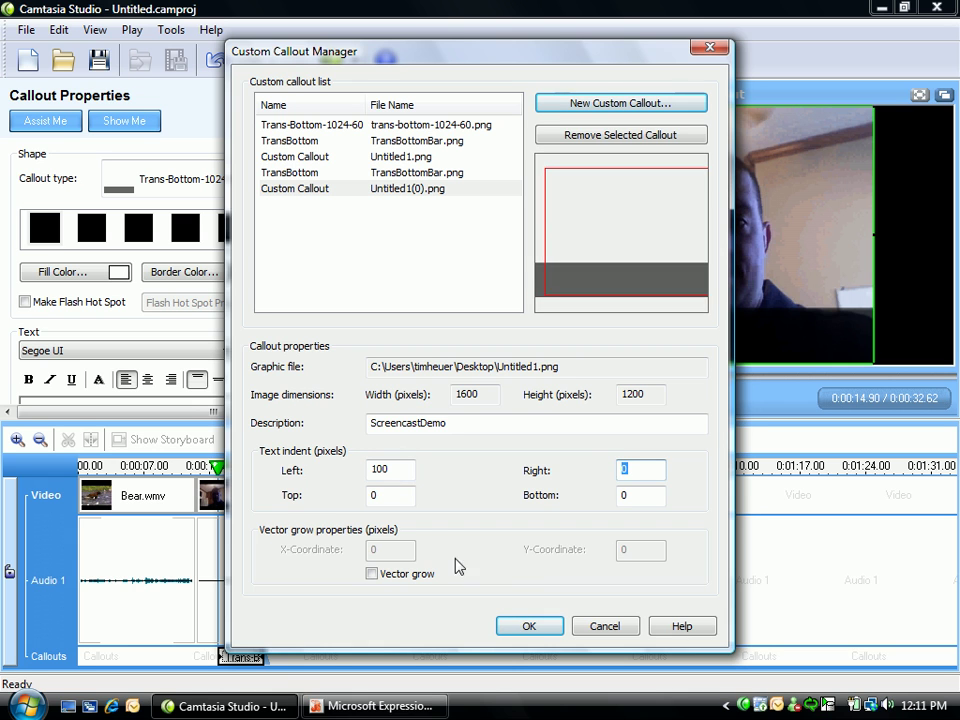
pyautogui.doubleClick(392, 495)
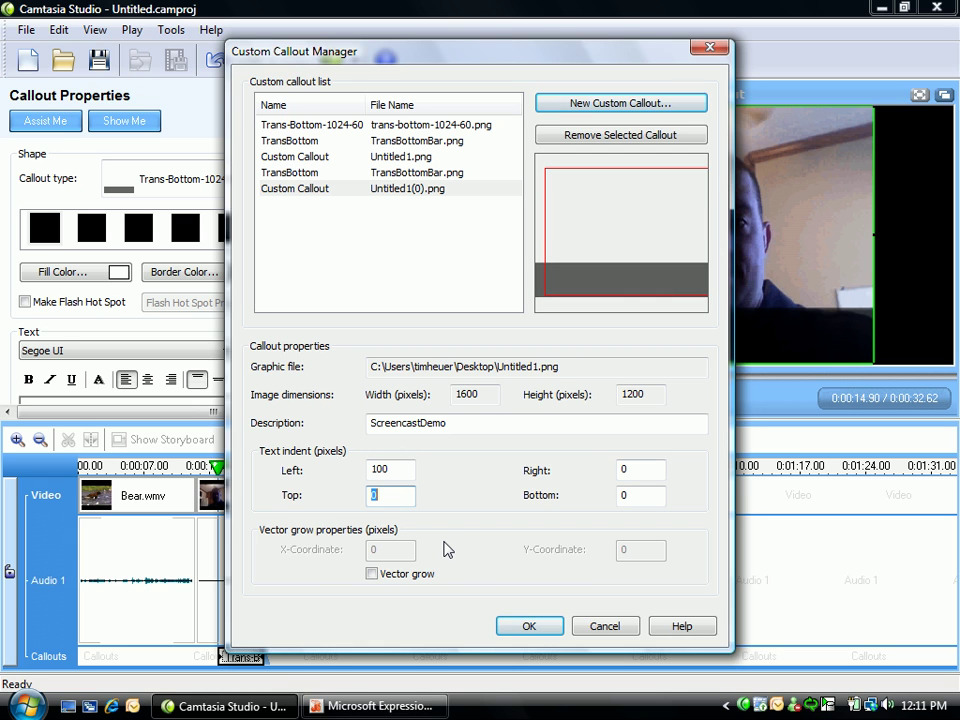
pyautogui.write('920')
pyautogui.press('Tab')
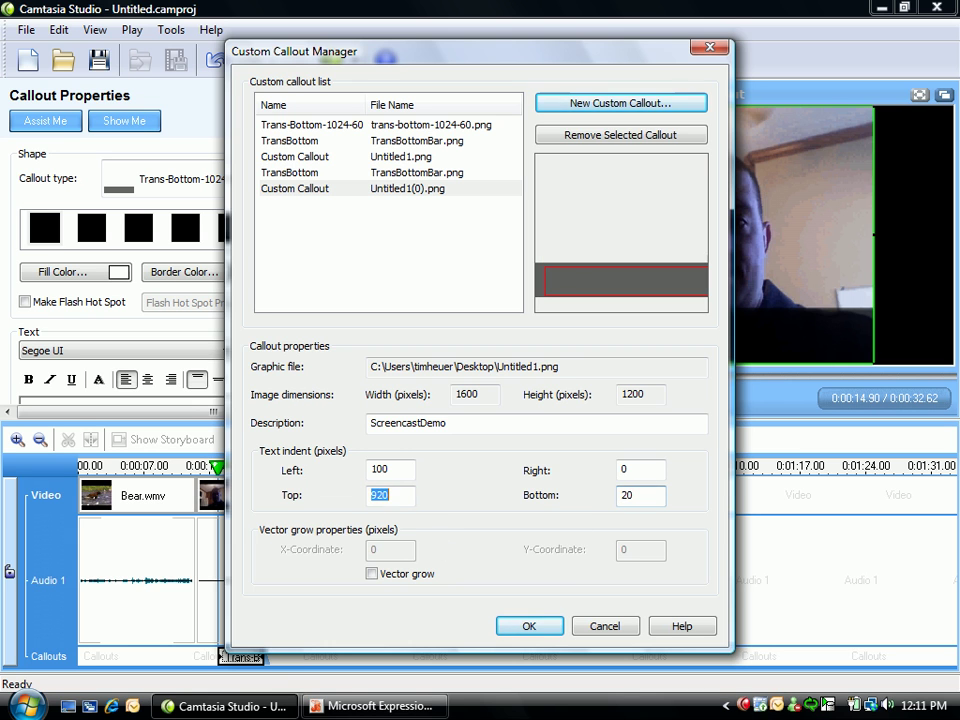
pyautogui.click(636, 496)
pyautogui.moveTo(628, 497); pyautogui.dragTo(596, 507)
pyautogui.write('4')
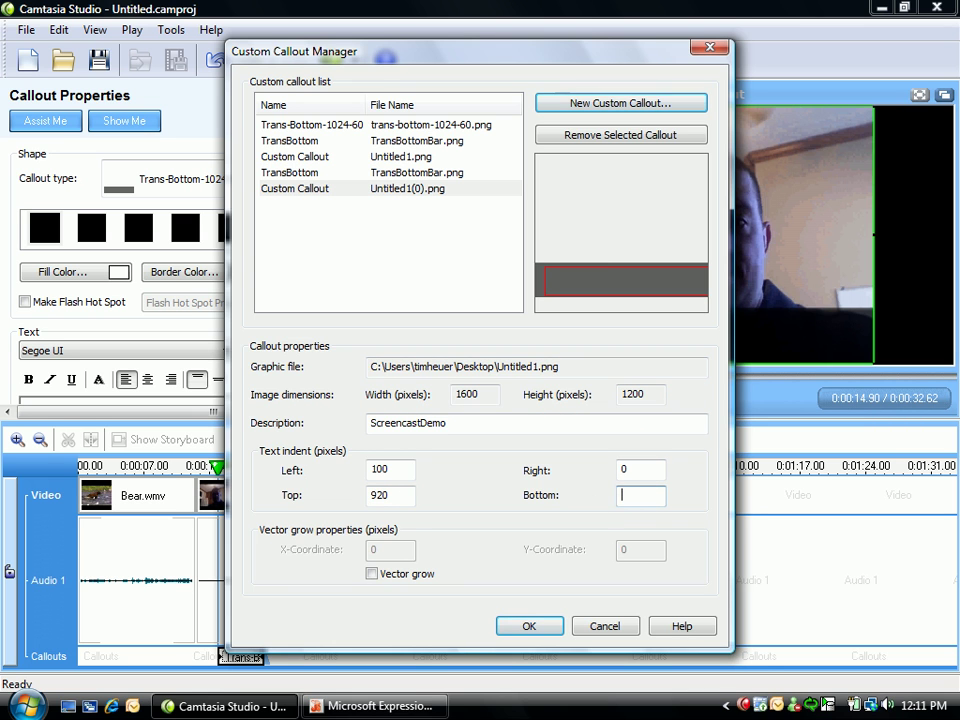
pyautogui.write('0')
pyautogui.hotkey('shift', 'Tab')
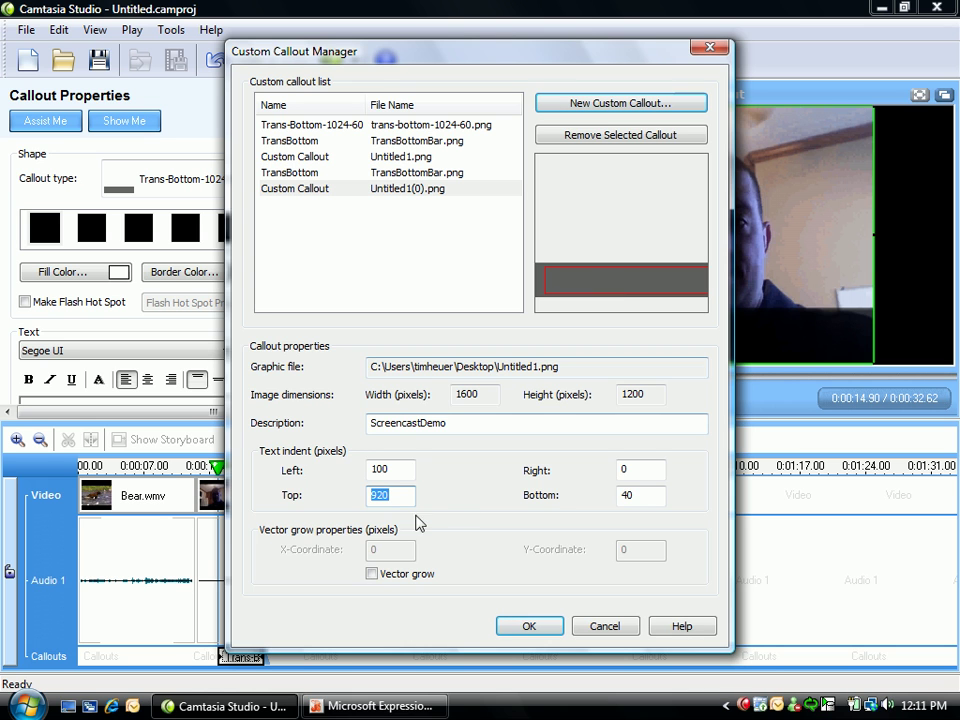
pyautogui.click(385, 497)
pyautogui.press('BackSpace')
pyautogui.write('1')
pyautogui.press('Tab')
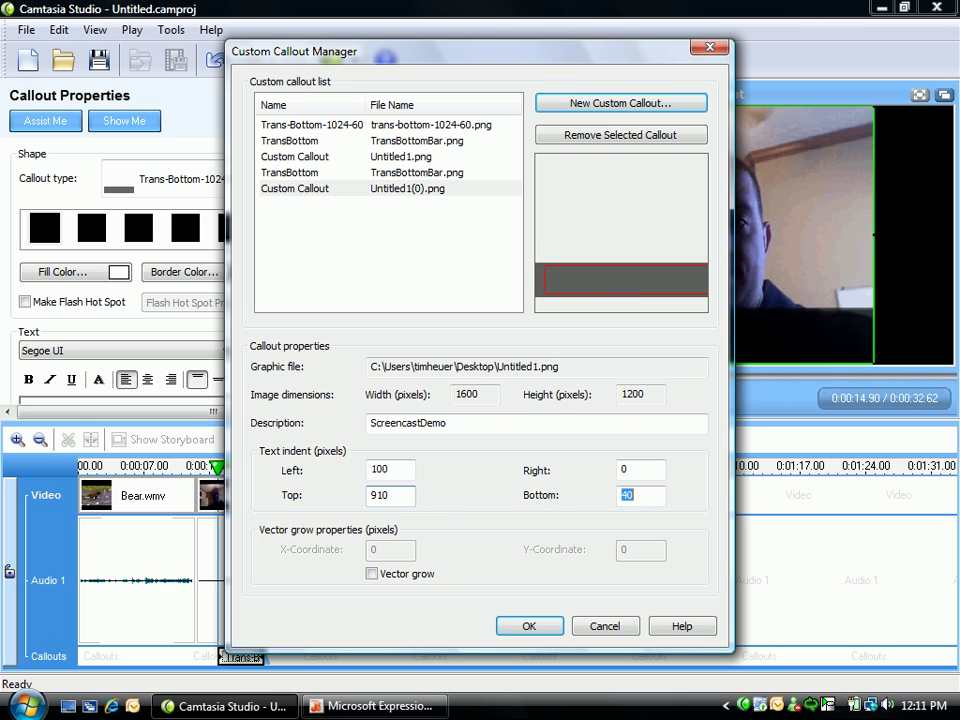
pyautogui.click(531, 628)
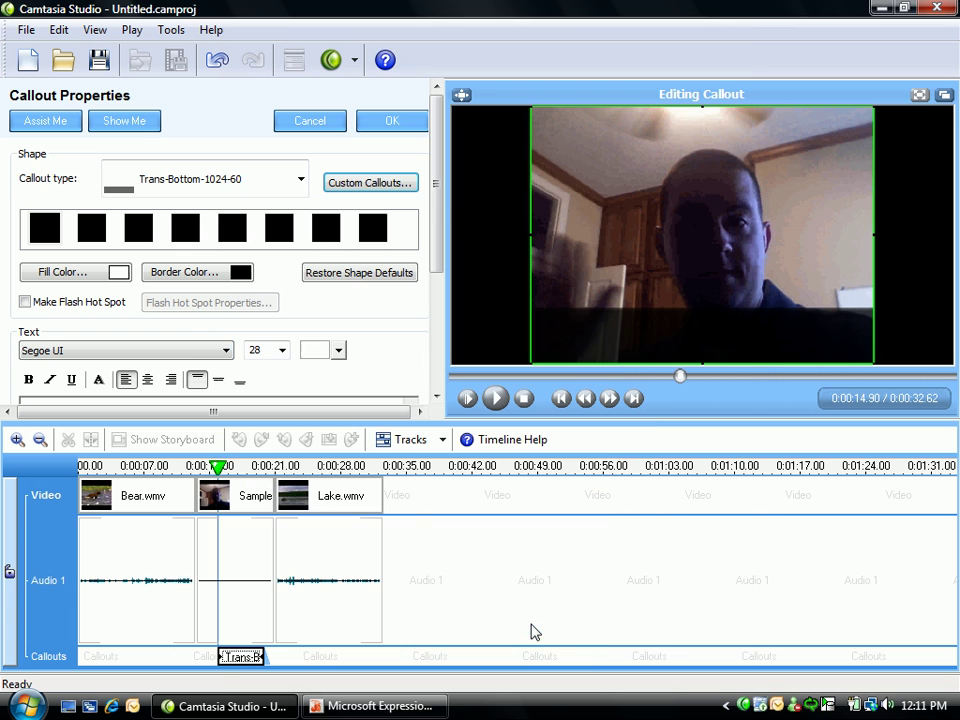
# Step: Switch the timeline callout's type to ScreencastDemo
pyautogui.click(301, 179)
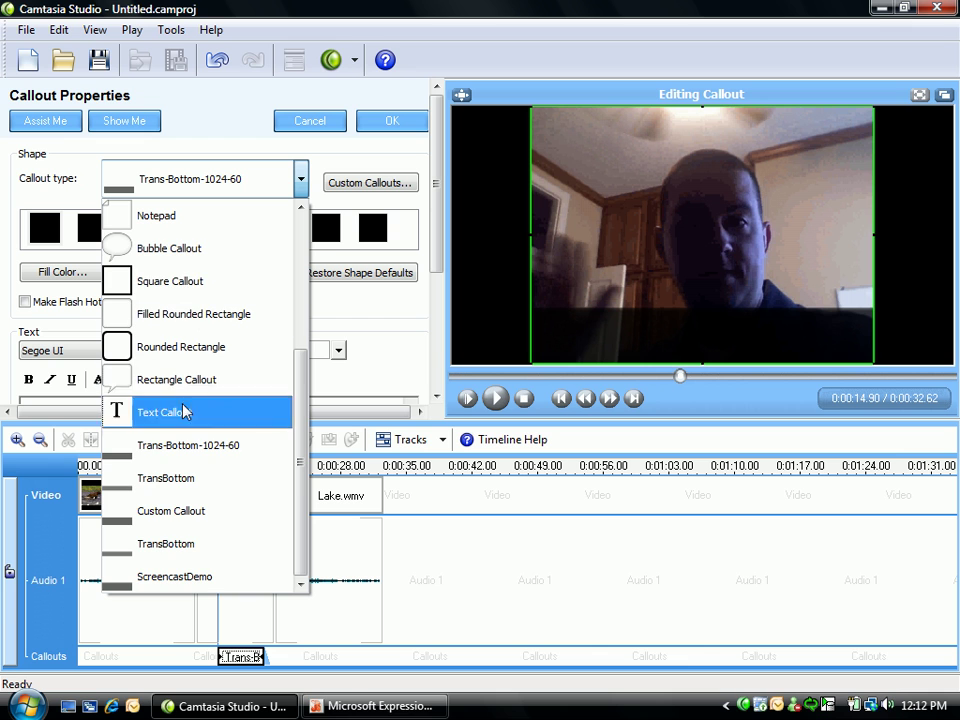
pyautogui.click(222, 583)
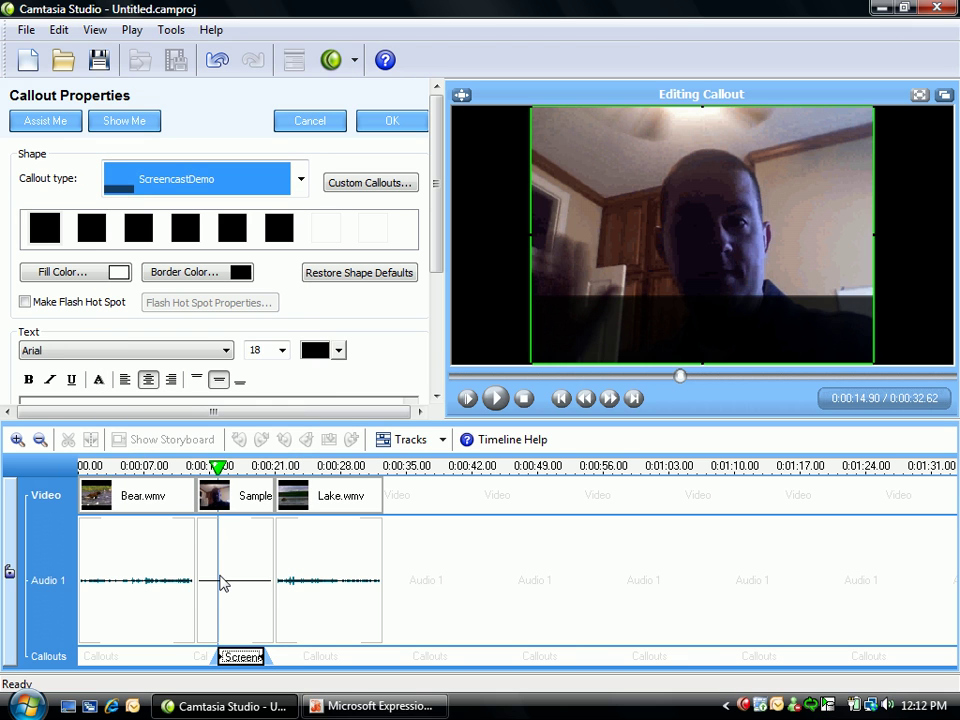
pyautogui.click(437, 394)
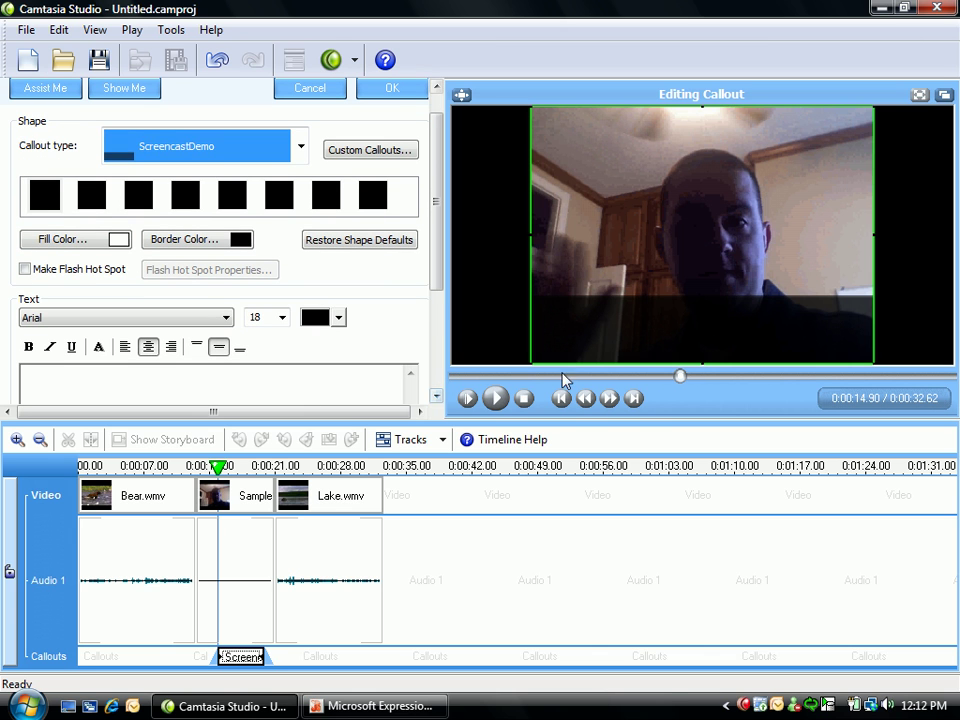
pyautogui.click(155, 378)
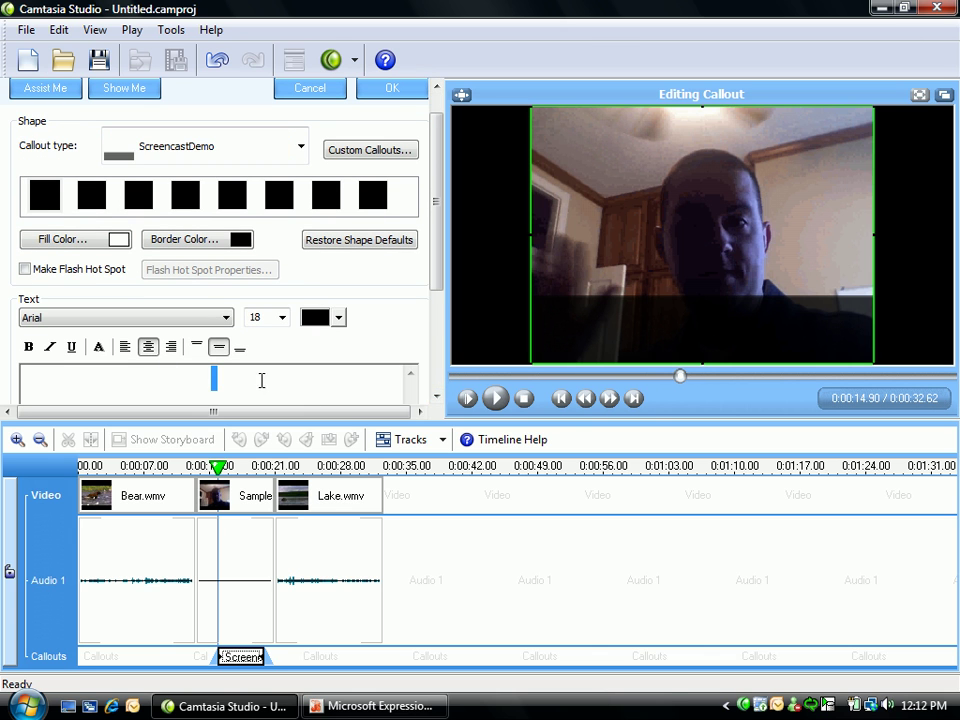
pyautogui.click(437, 396)
# Step: Make the callout text left-aligned and white
pyautogui.click(437, 396)
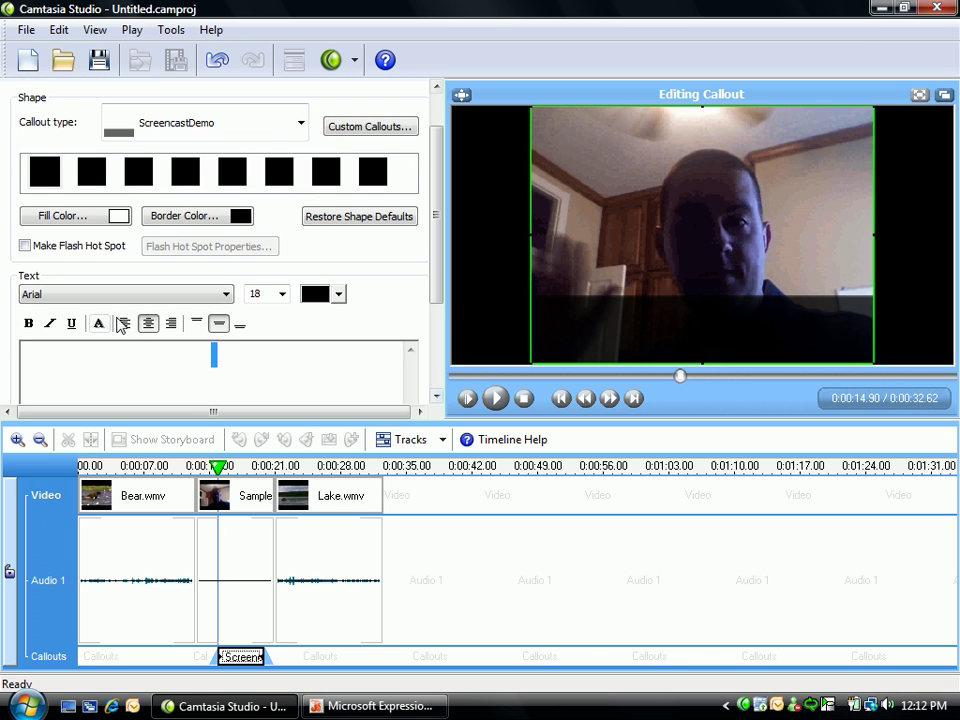
pyautogui.click(125, 323)
pyautogui.click(337, 296)
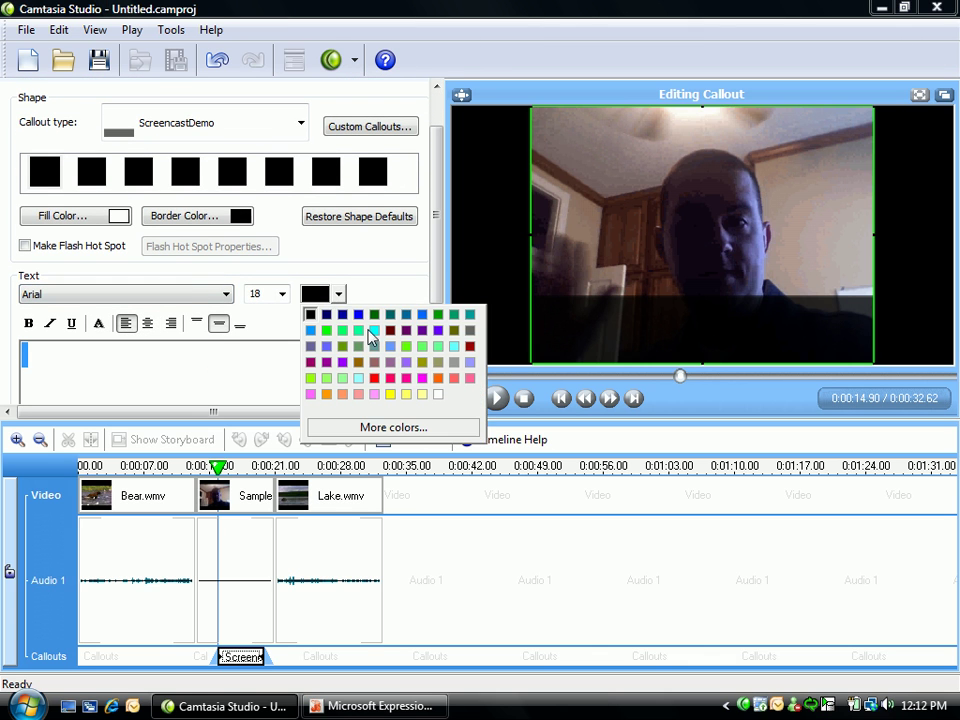
pyautogui.click(441, 396)
pyautogui.click(132, 353)
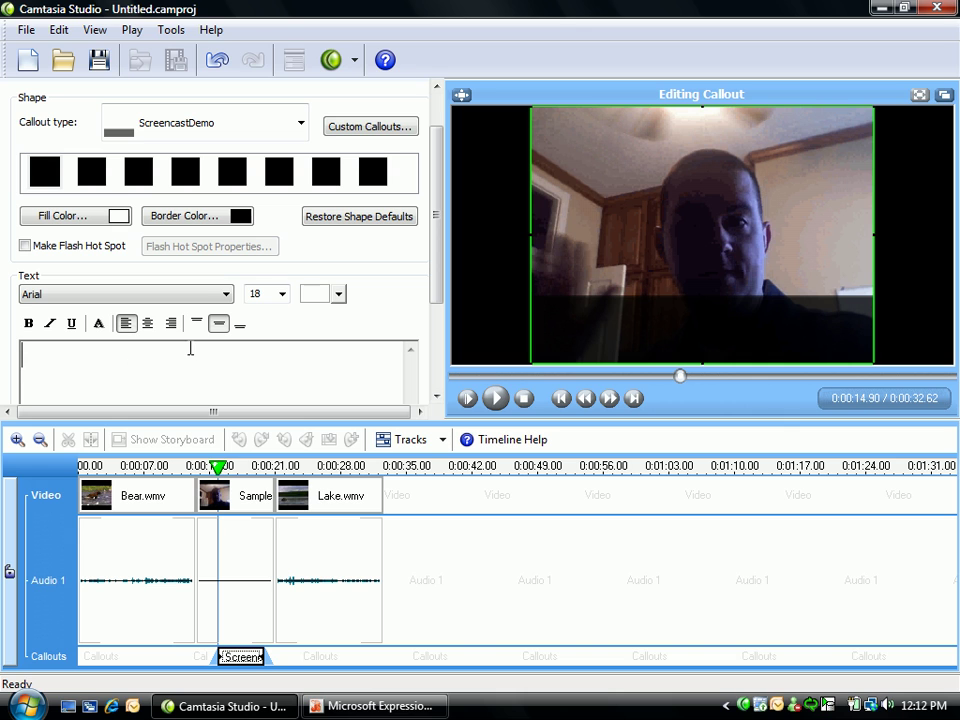
# Step: Enter the presenter's name with 'Developer Evangelist' on a second line, then retype the name
pyautogui.write('euer')
pyautogui.press('Return')
pyautogui.write('Developer Evangeli')
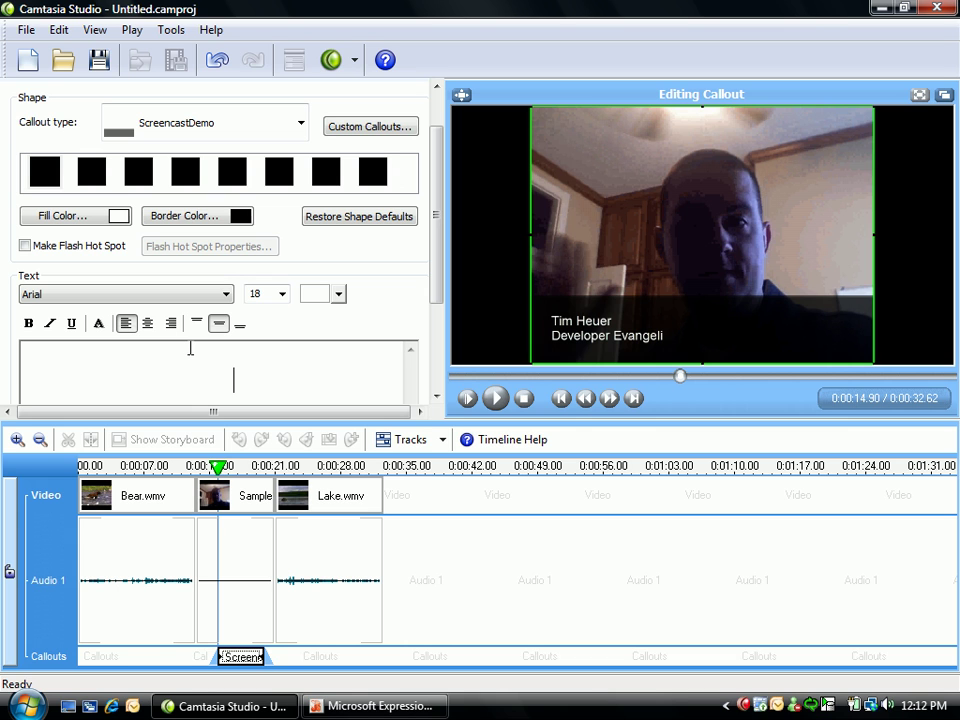
pyautogui.write('st')
pyautogui.hotkey('shift', 'Home')
pyautogui.hotkey('shift', 'Up')
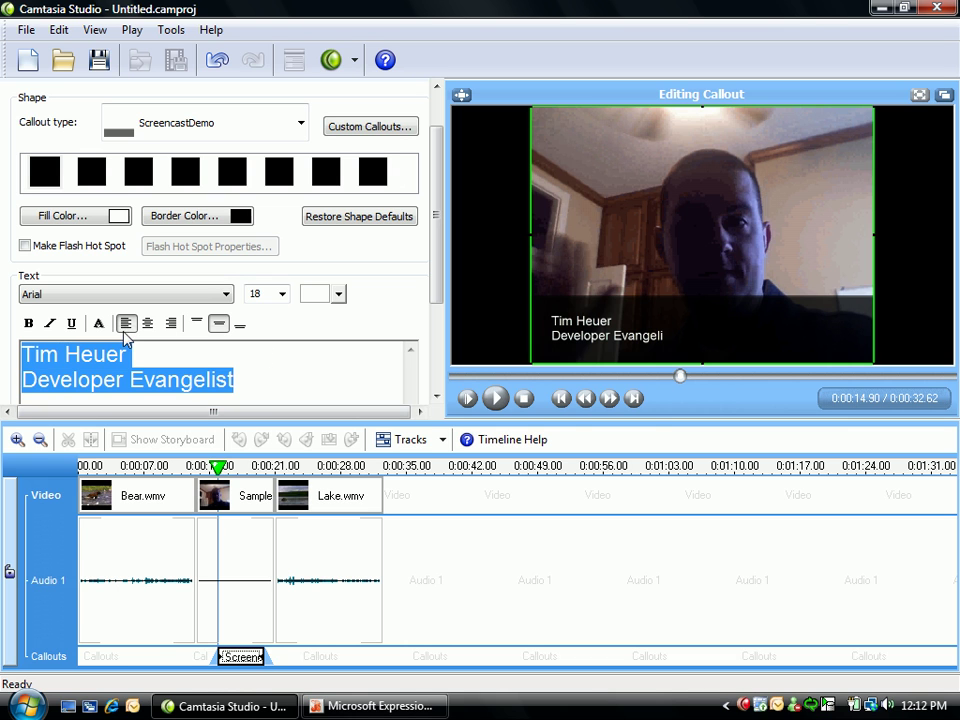
pyautogui.press('BackSpace')
pyautogui.write('Tim Heuer')
pyautogui.hotkey('shift', 'Home')
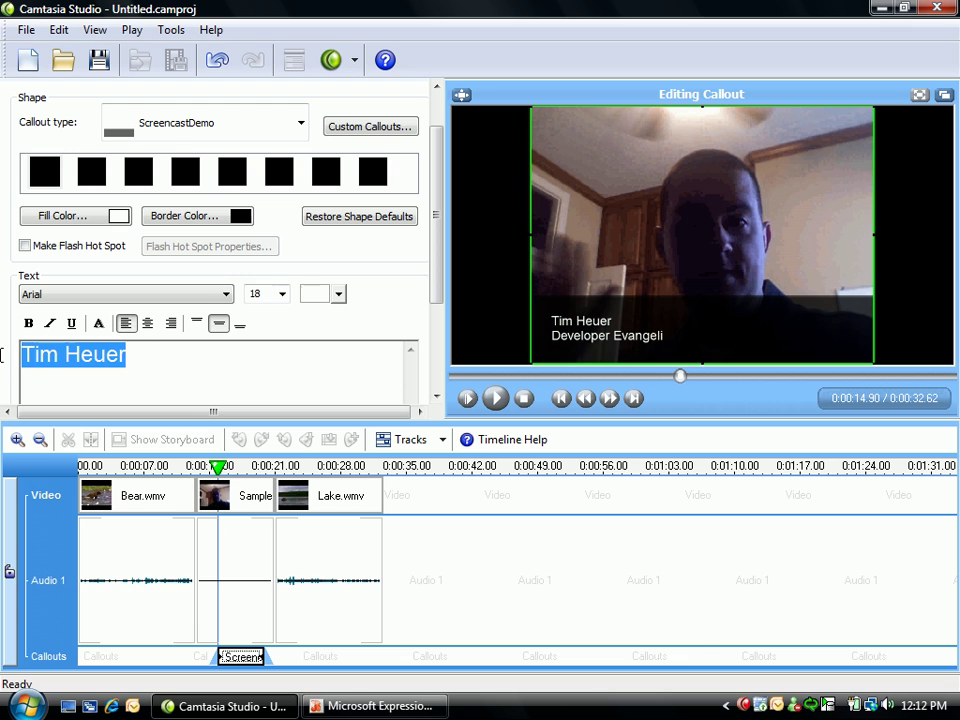
# Step: Set the name to 24 pt and the callout font to Segoe UI, then confirm
pyautogui.click(280, 294)
pyautogui.click(258, 438)
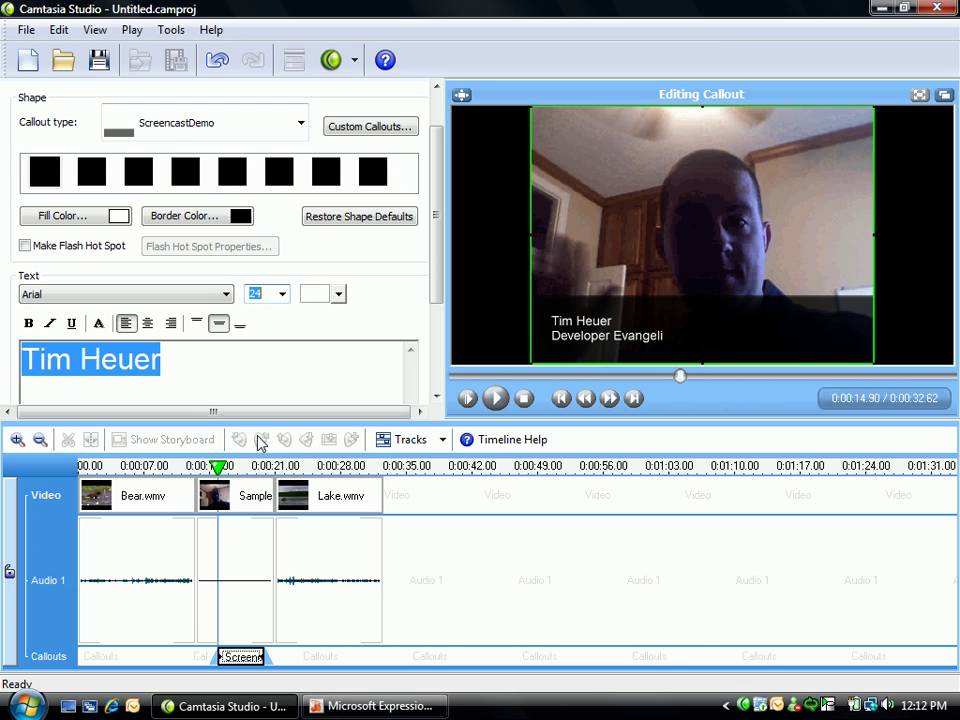
pyautogui.click(291, 358)
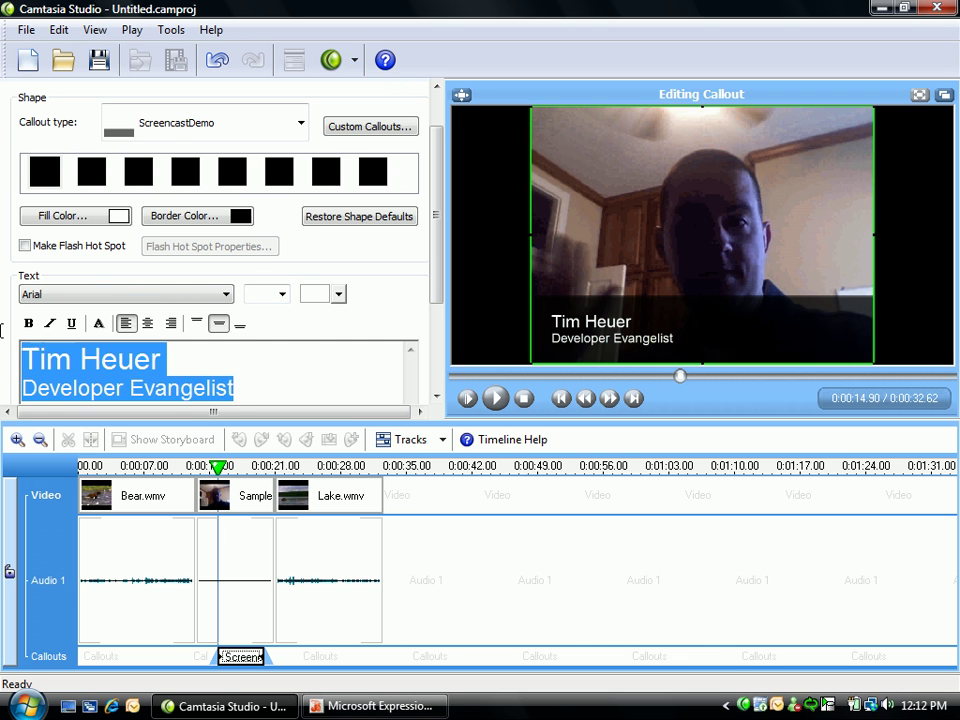
pyautogui.click(193, 288)
pyautogui.scroll(-2, 204, 410)
pyautogui.press('s')
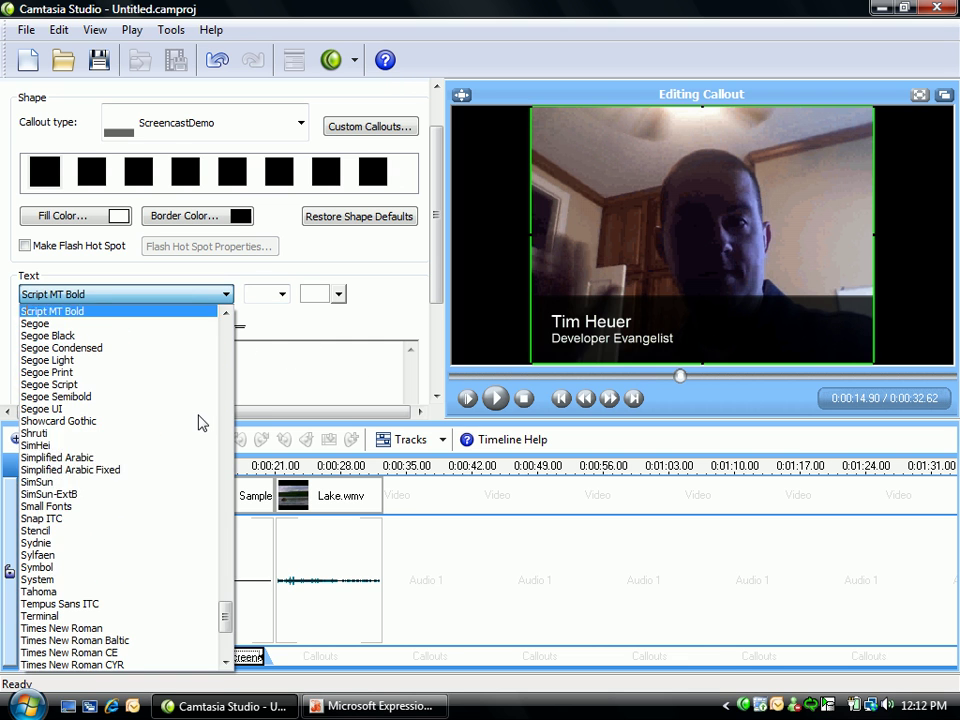
pyautogui.click(116, 410)
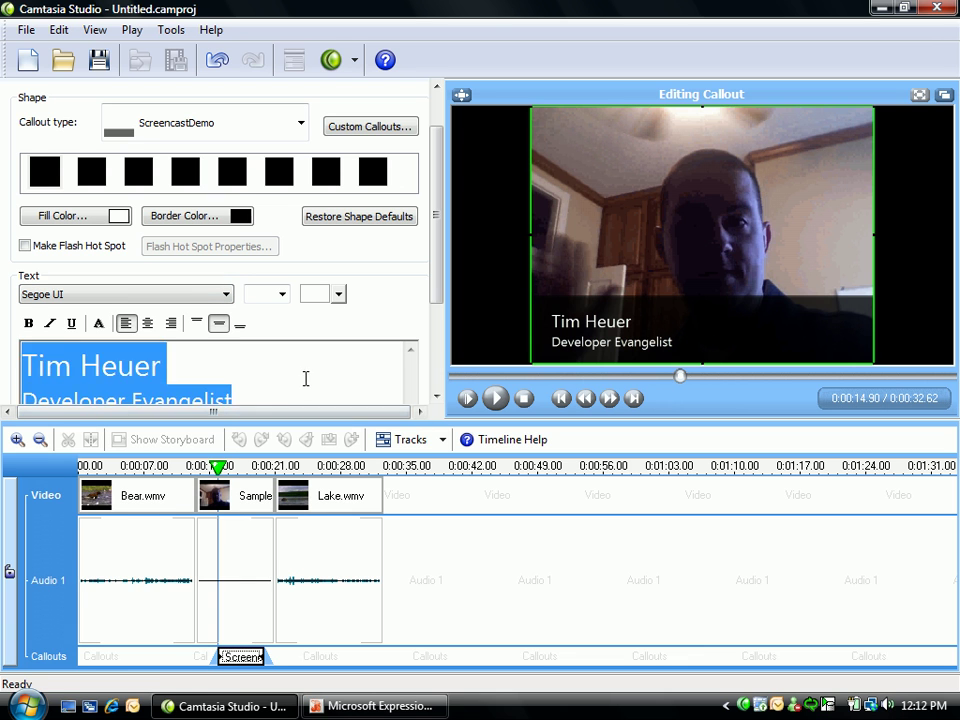
pyautogui.scroll(-4, 437, 374)
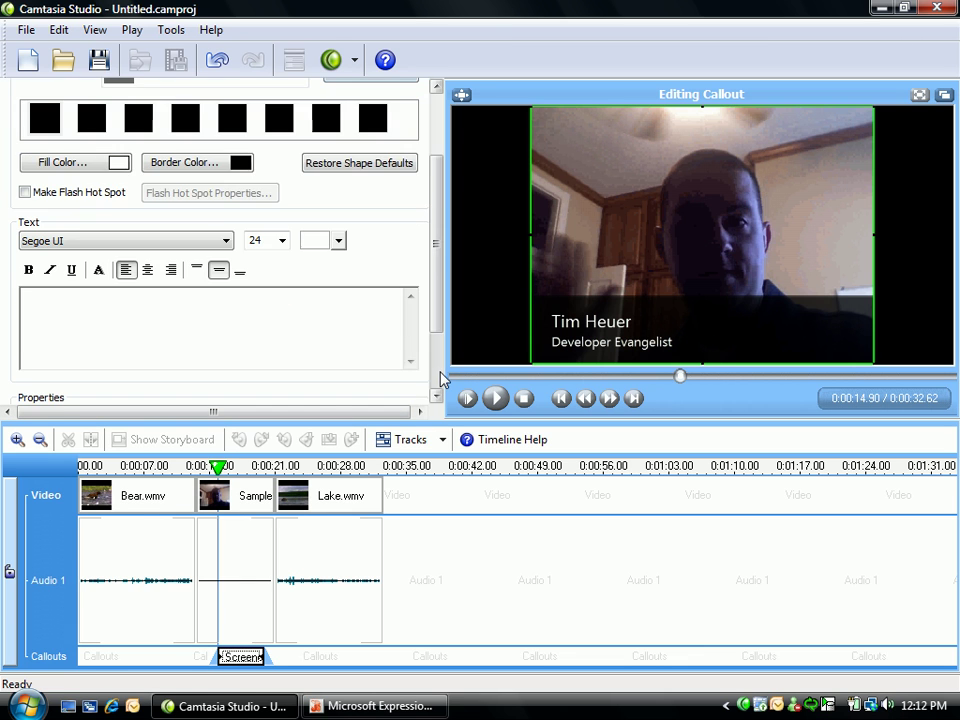
pyautogui.scroll(4, 437, 374)
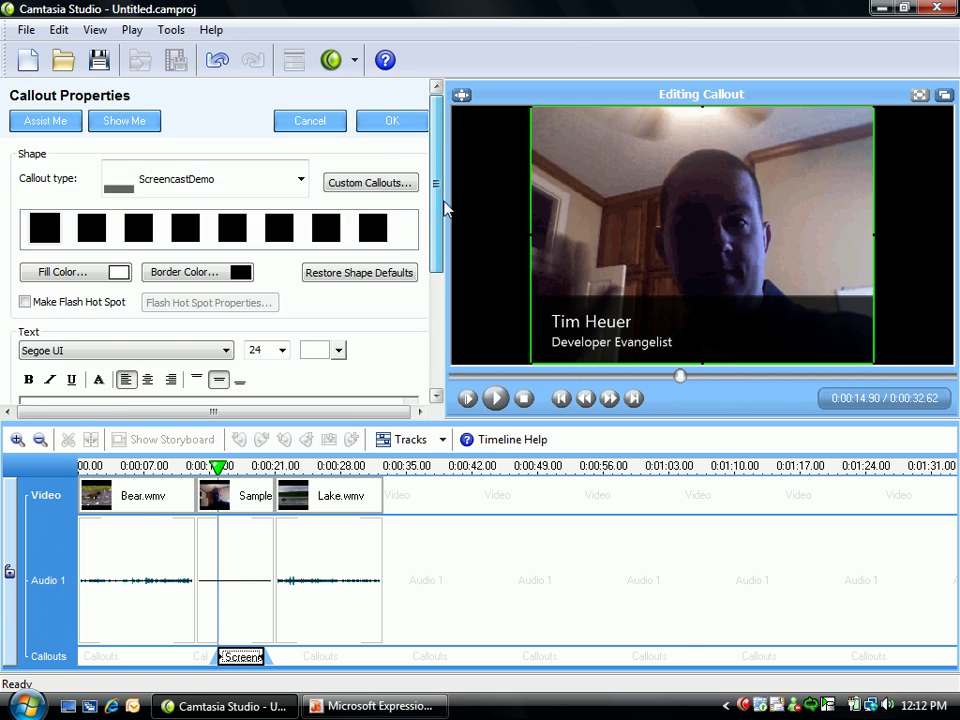
pyautogui.click(394, 120)
pyautogui.click(393, 122)
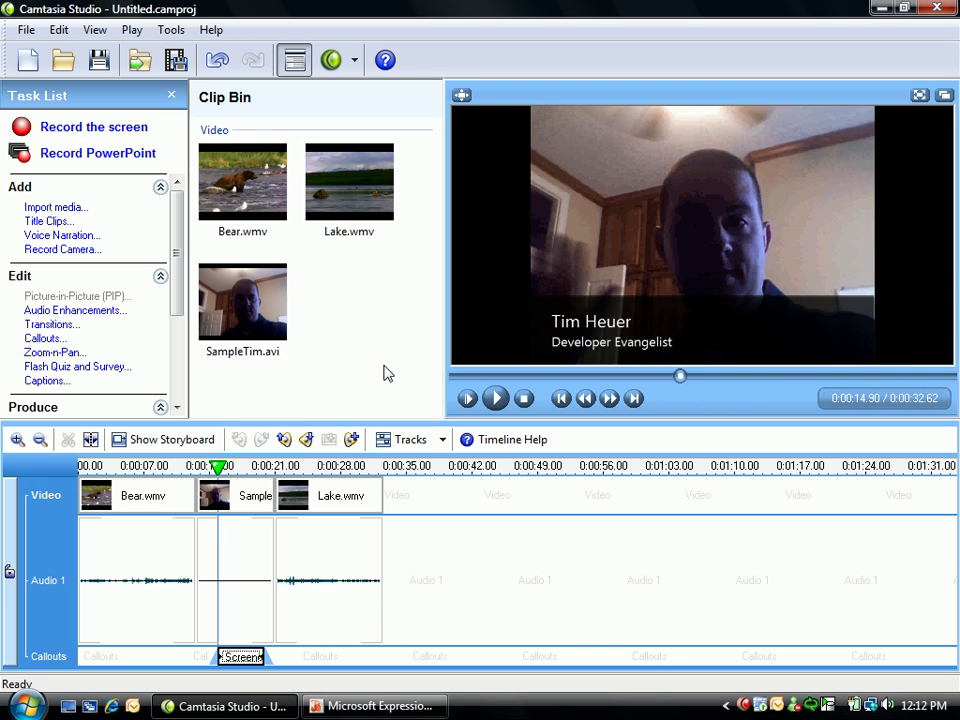
pyautogui.moveTo(218, 465); pyautogui.dragTo(182, 468)
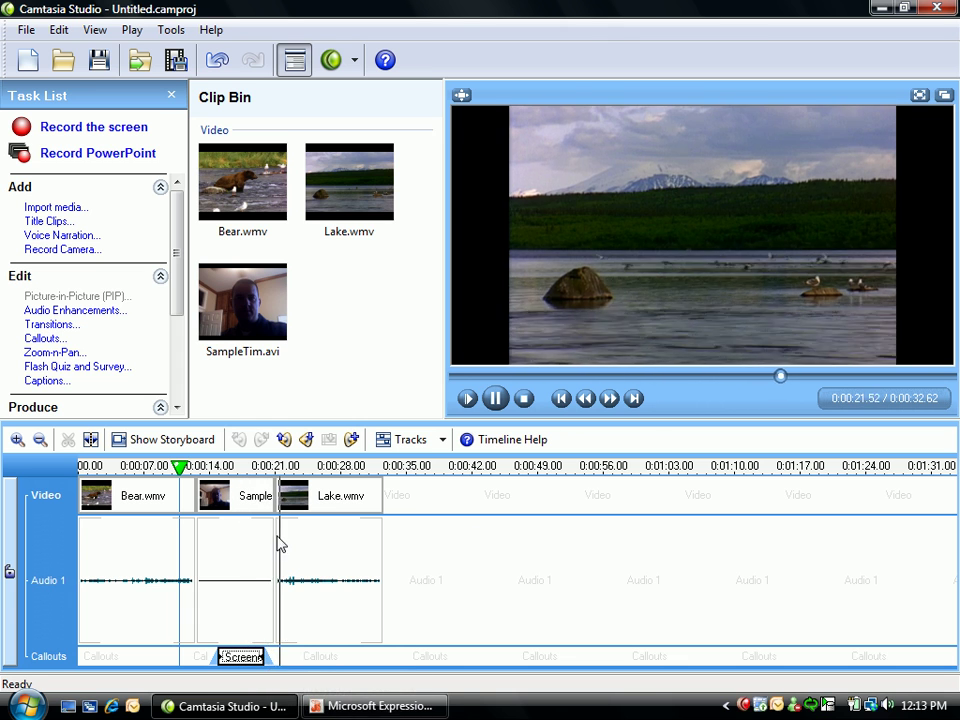
pyautogui.click(523, 399)
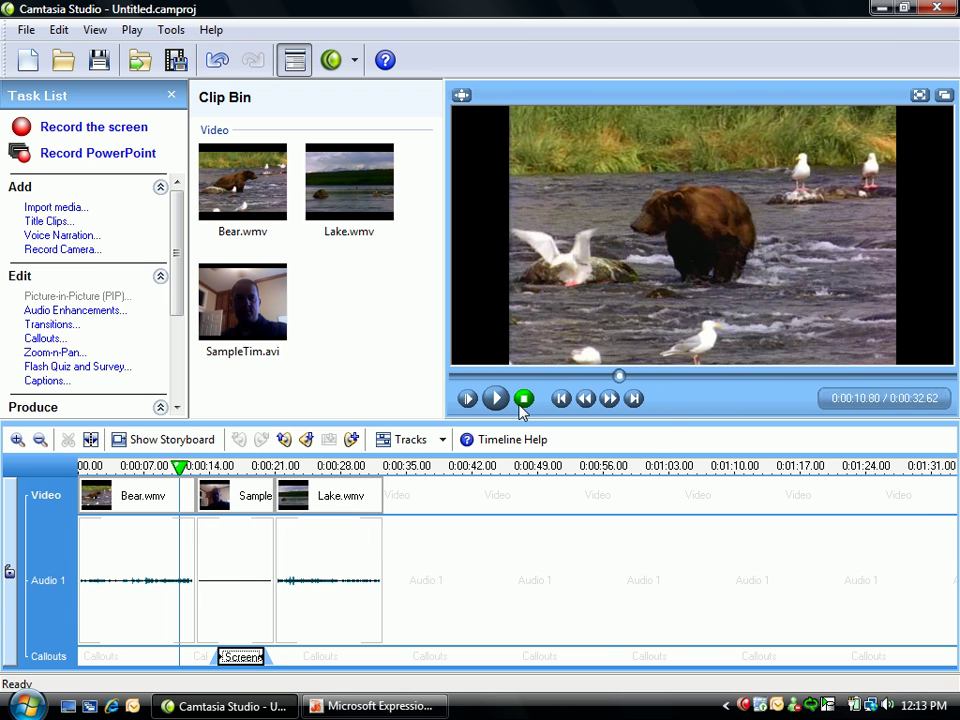
# Step: Import thlogolarge.png into the drawing and place it at the left of the bottom bar
pyautogui.click(365, 702)
pyautogui.click(14, 29)
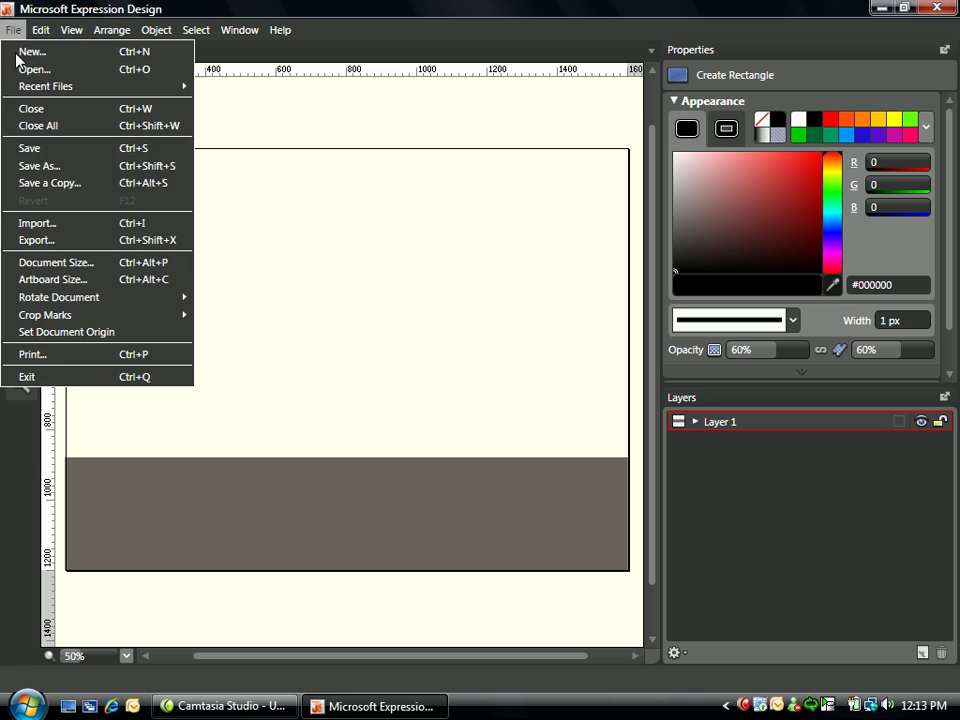
pyautogui.click(40, 223)
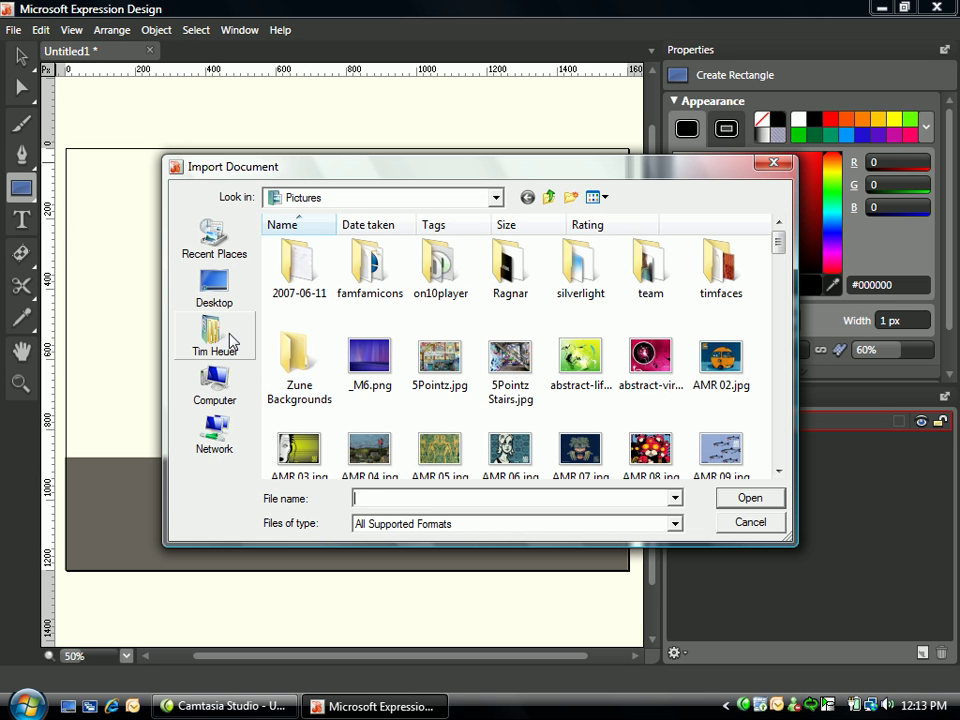
pyautogui.scroll(-10, 499, 456)
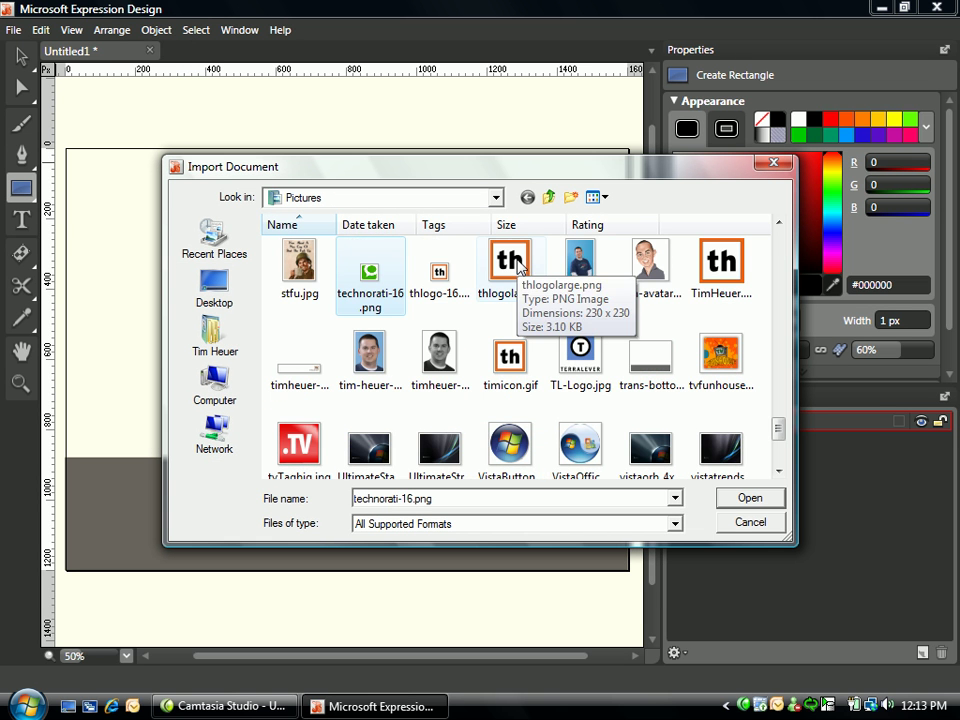
pyautogui.doubleClick(517, 261)
pyautogui.moveTo(331, 380)
pyautogui.mouseDown()
pyautogui.moveTo(350, 362)
pyautogui.moveTo(328, 424)
pyautogui.moveTo(155, 507)
pyautogui.mouseUp()
pyautogui.click(20, 56)
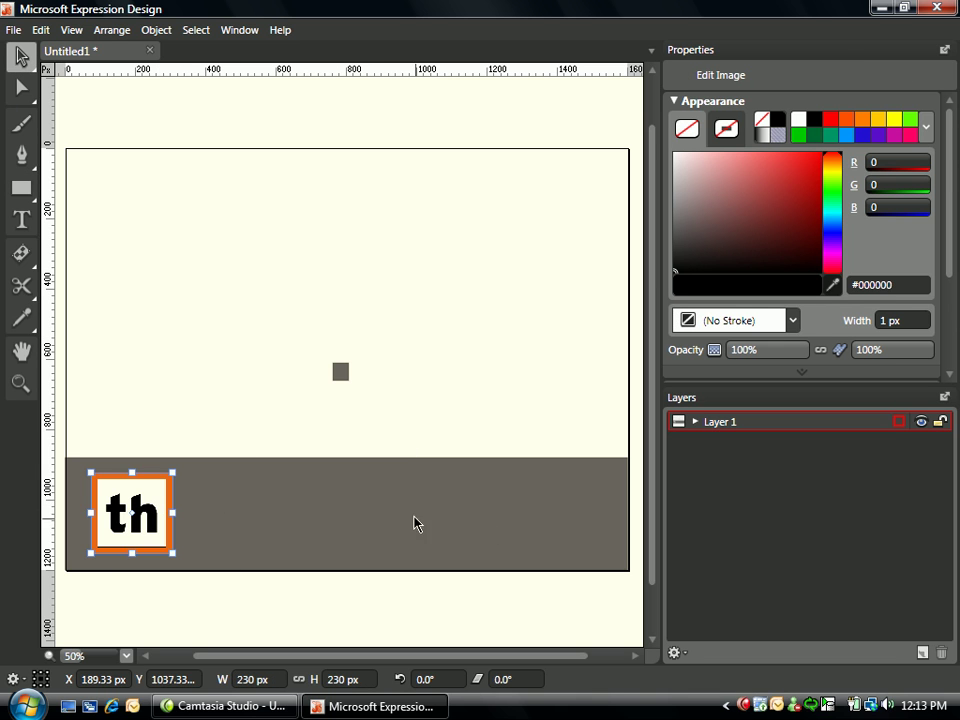
# Step: Add ScreencastDemo 3, a ScreencastDemo-shape callout over Lake.wmv spanning 0:00:25.62 to 0:00:32.62
pyautogui.click(250, 706)
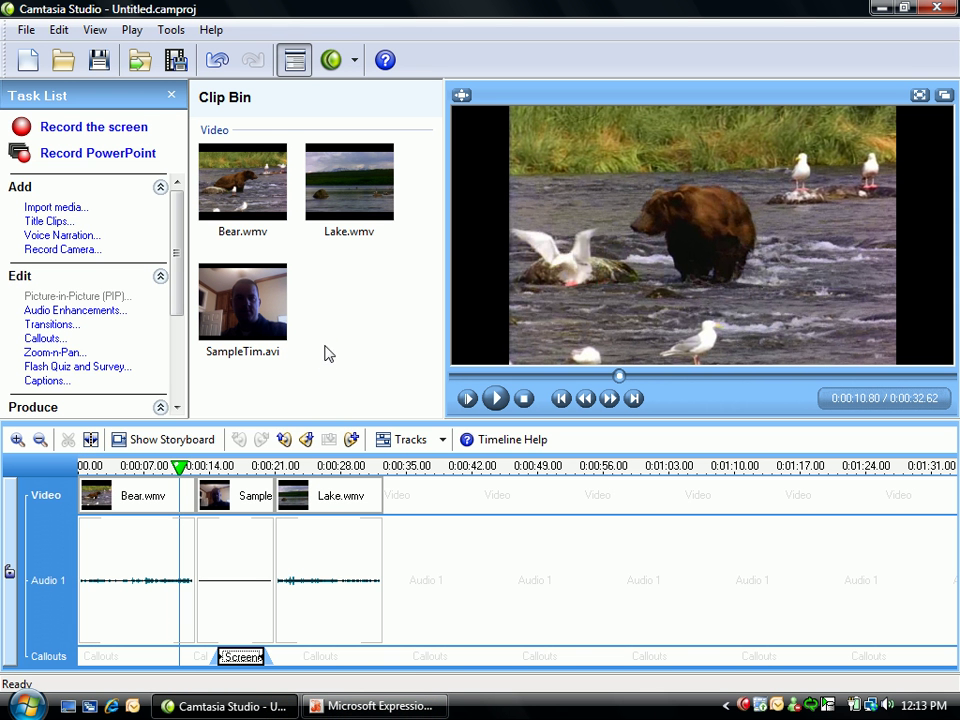
pyautogui.click(330, 466)
pyautogui.click(46, 337)
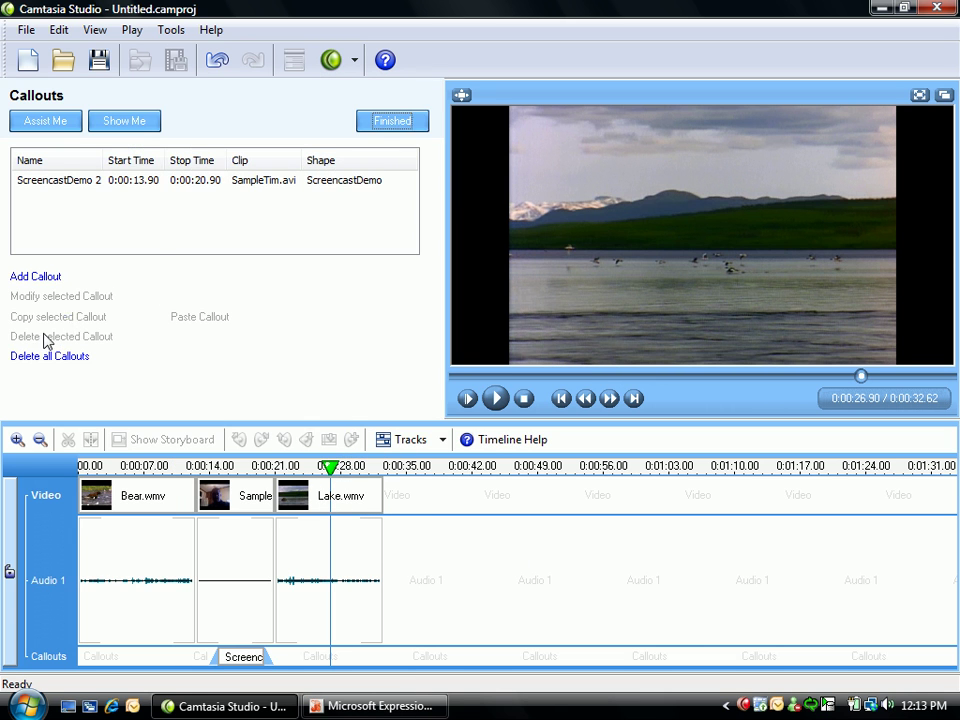
pyautogui.click(35, 277)
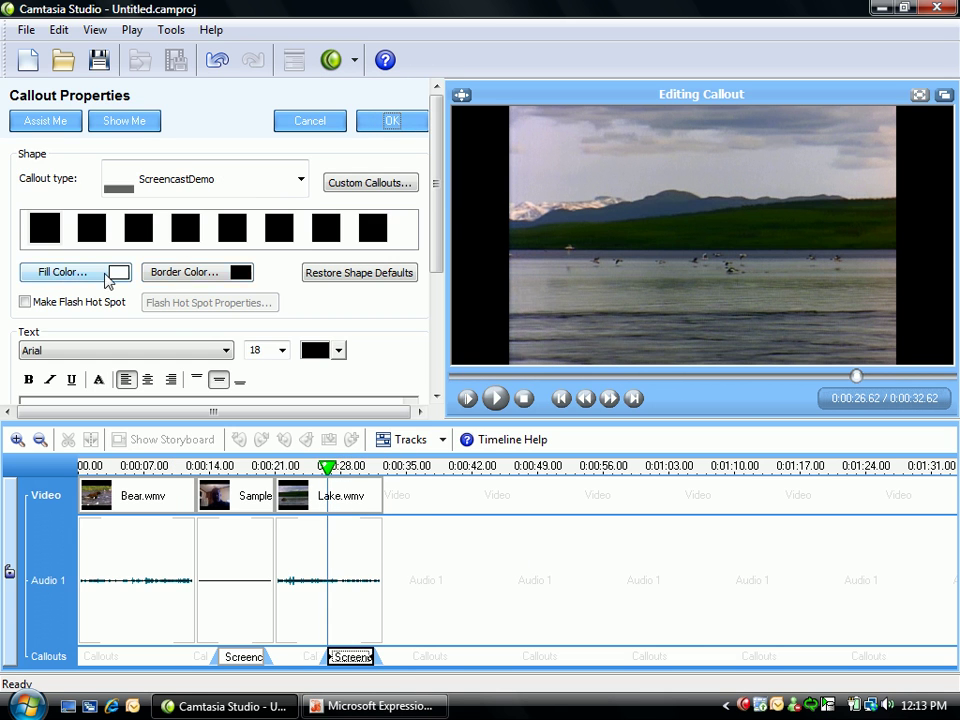
pyautogui.click(299, 180)
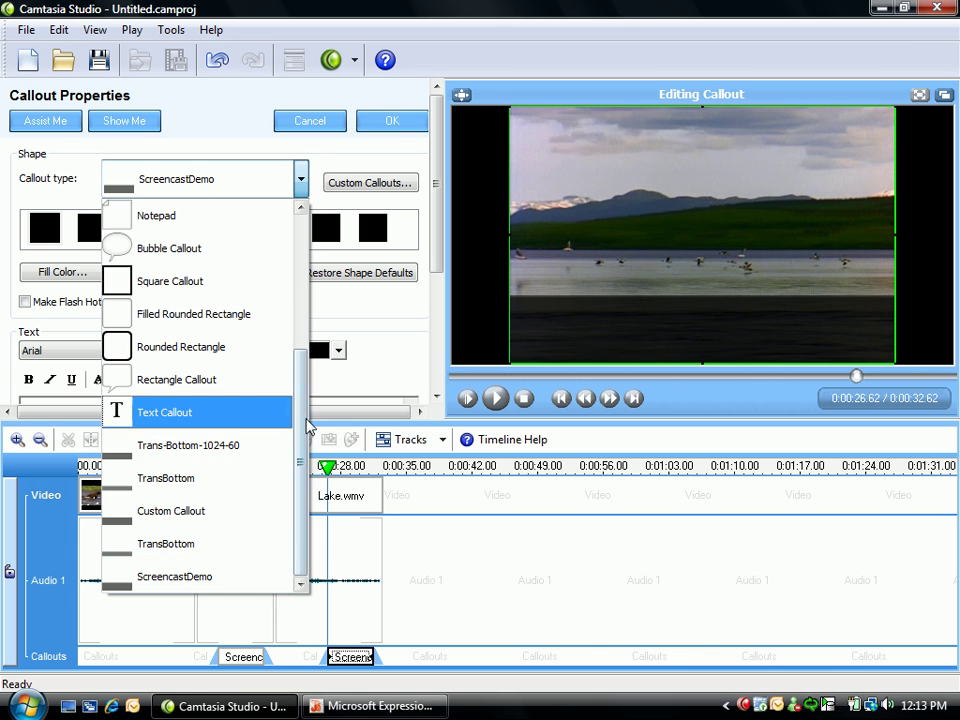
pyautogui.click(384, 672)
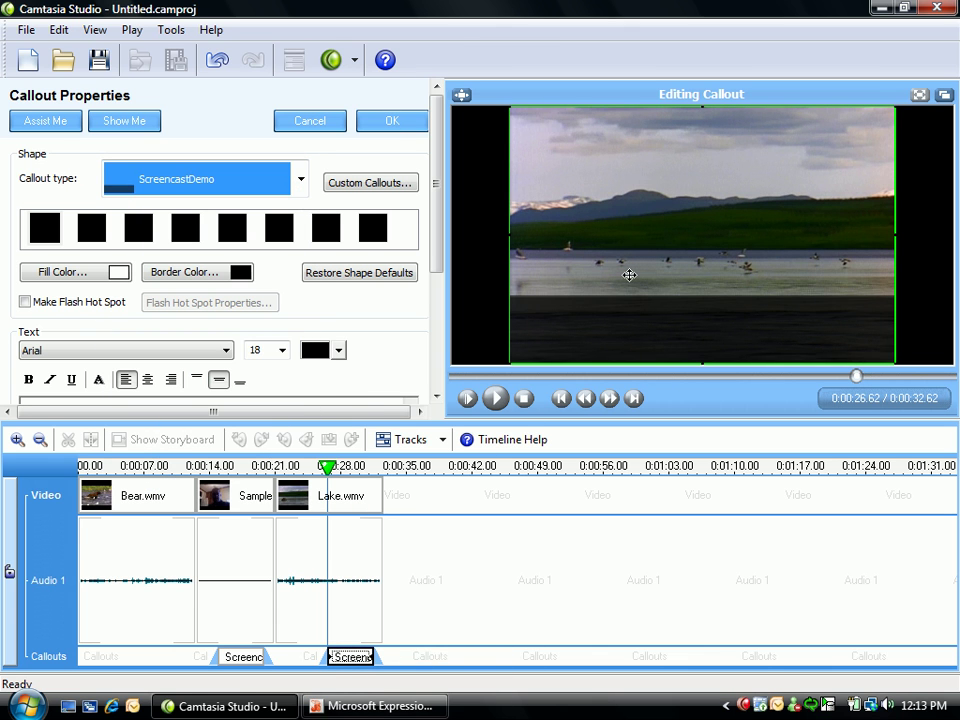
pyautogui.click(393, 121)
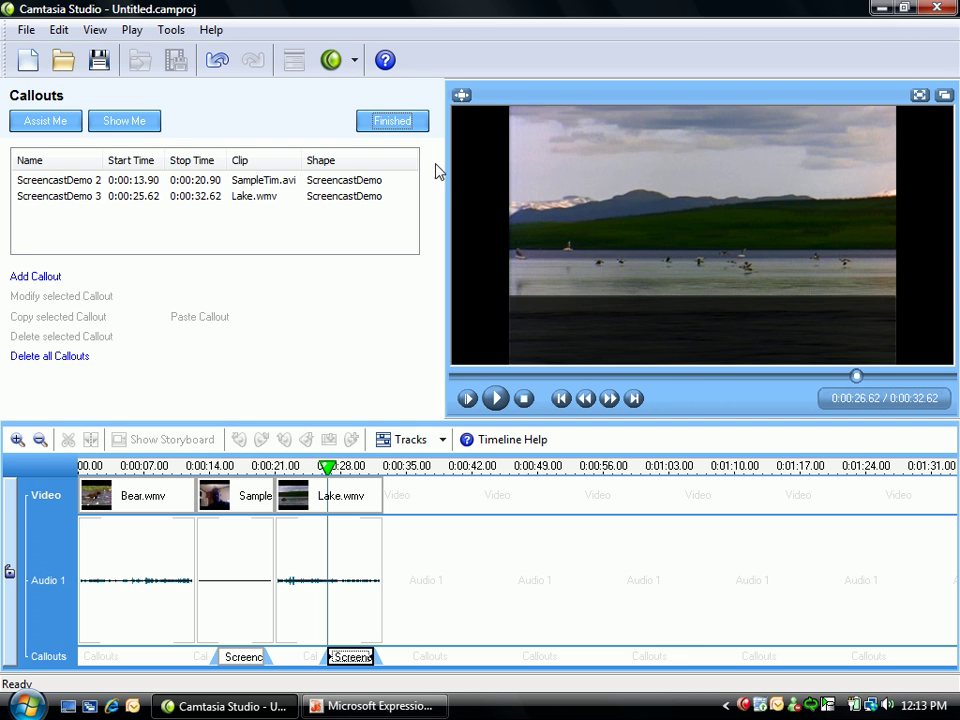